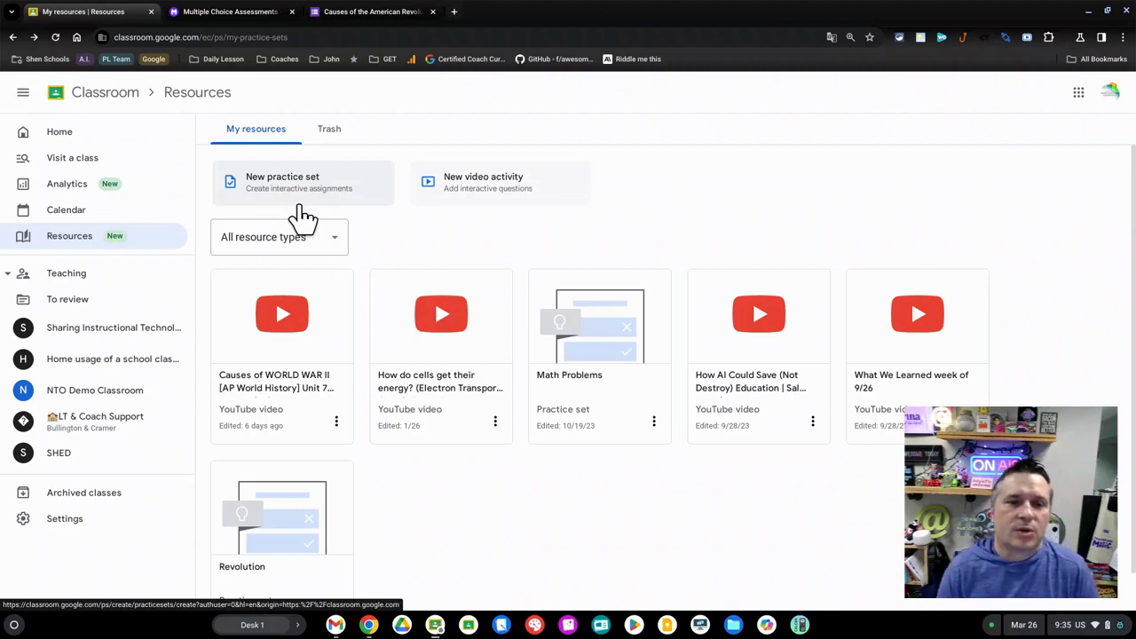
- Switch to the MagicSchool Multiple Choice Assessments page, review the American Revolution questions and answer key, and open the export options
click(411, 238)
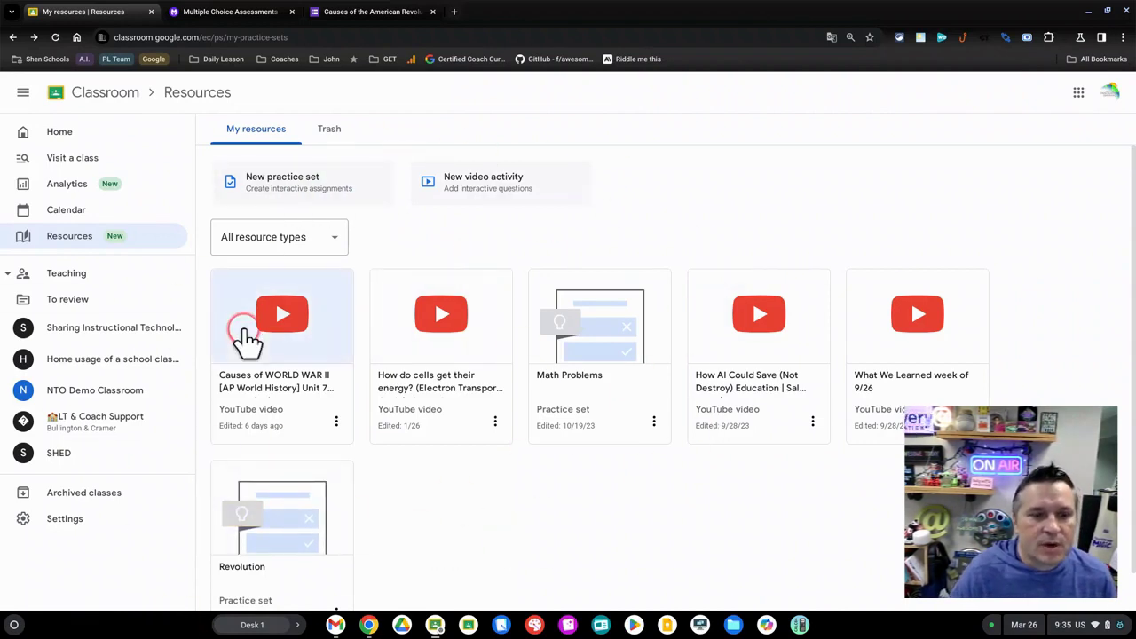
click(216, 13)
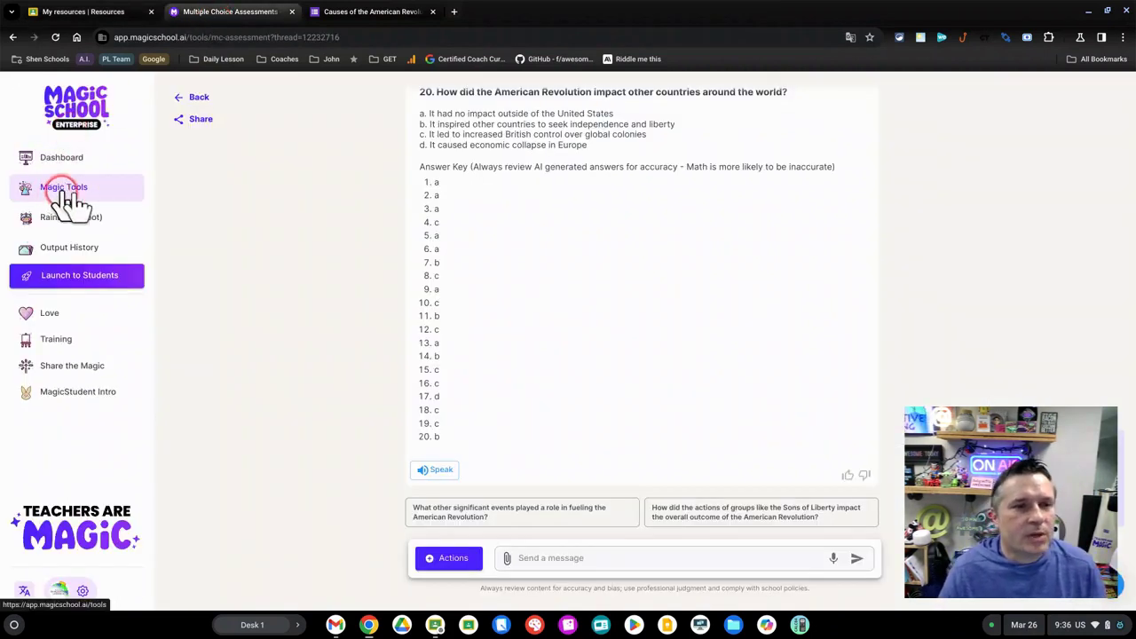
scroll(325, 240, up, 20)
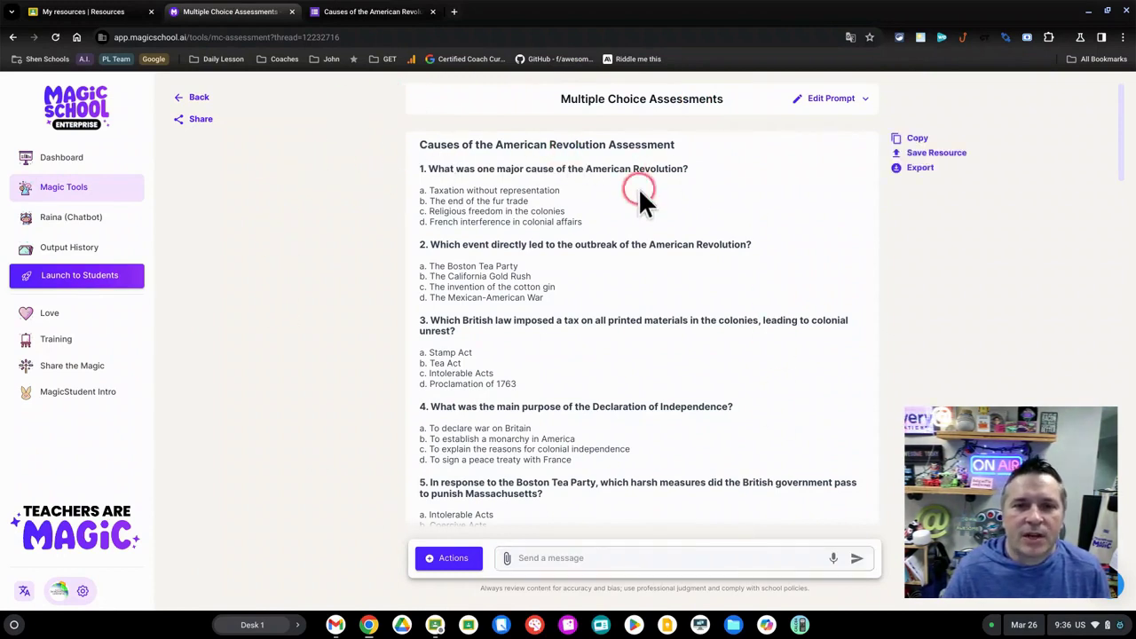
scroll(630, 213, down, 10)
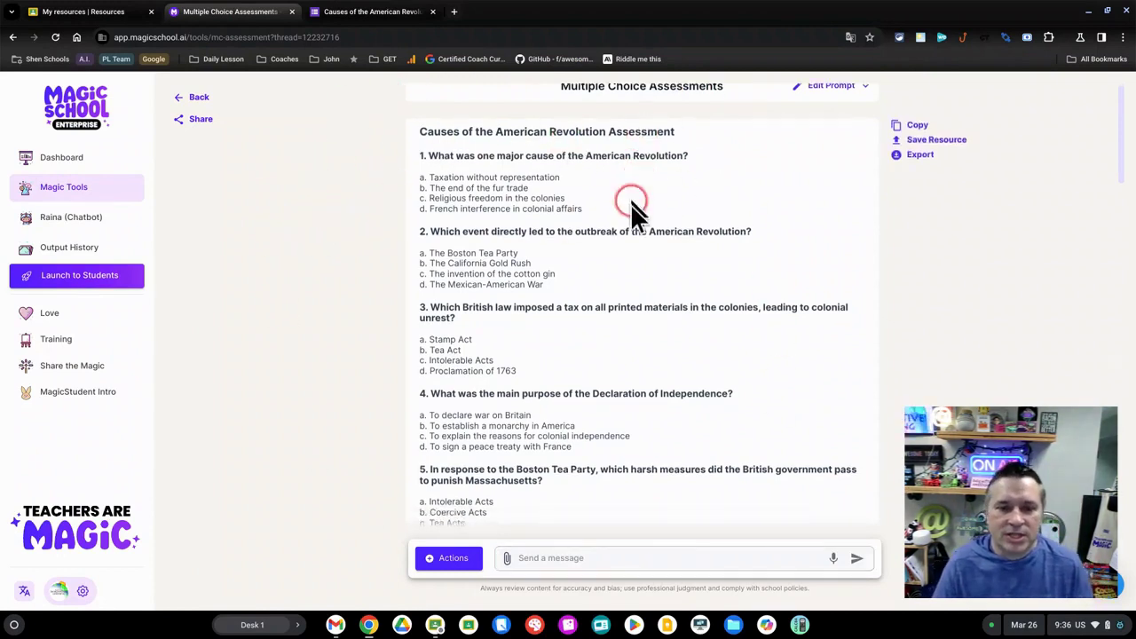
scroll(630, 228, down, 6)
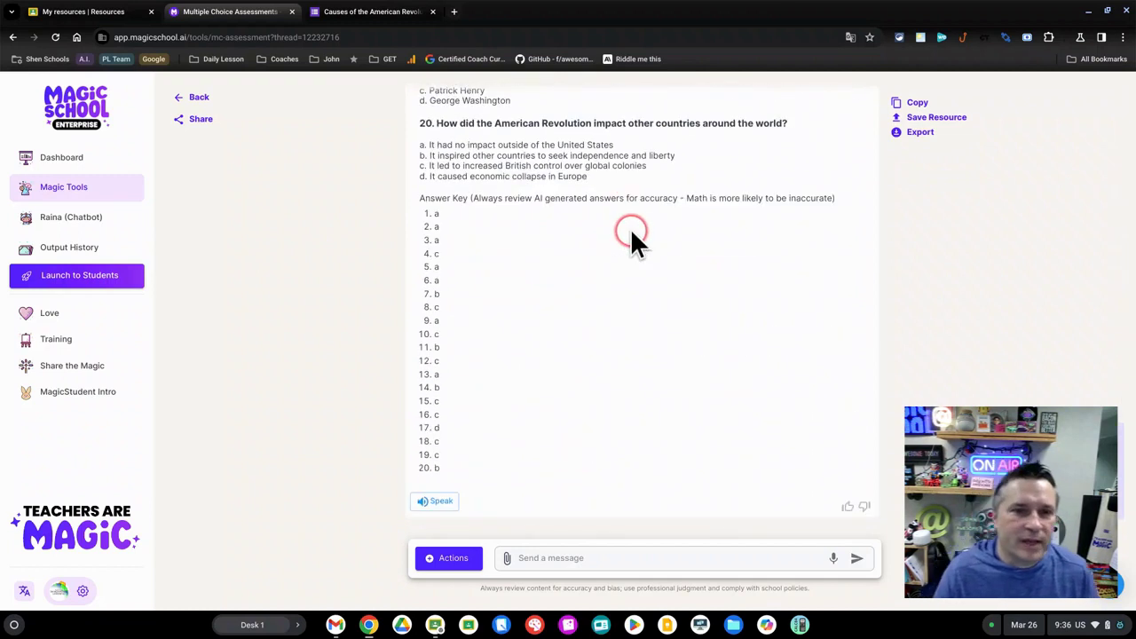
scroll(495, 390, up, 8)
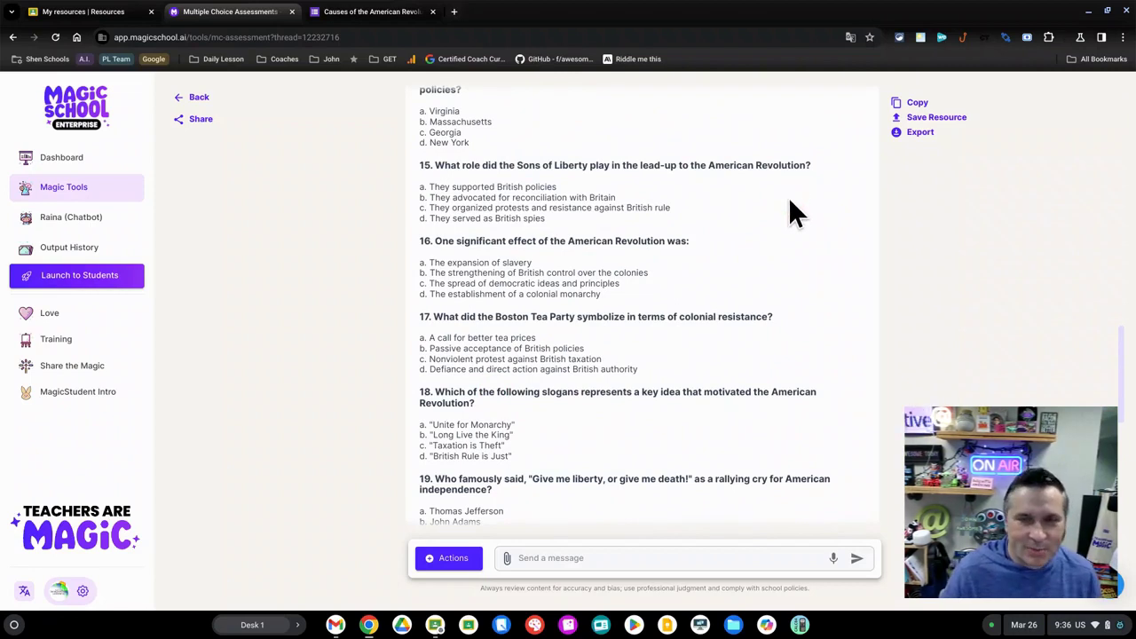
click(920, 133)
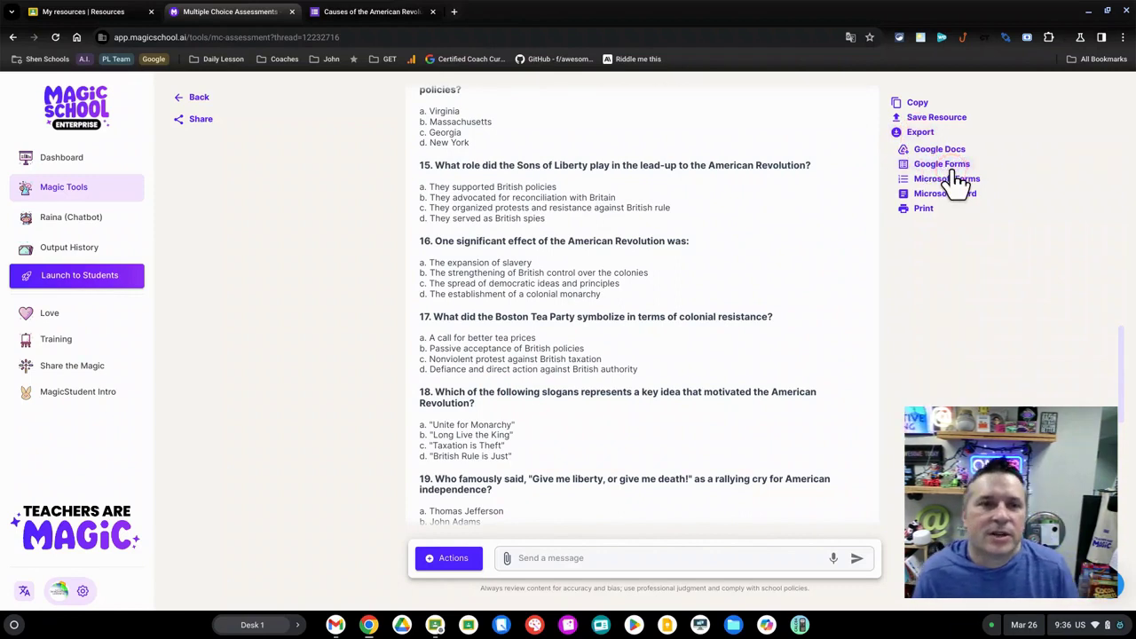
- Switch to the Causes of the American Revolution Assessment in Google Forms and examine its questions and the first question's correct answer
click(363, 18)
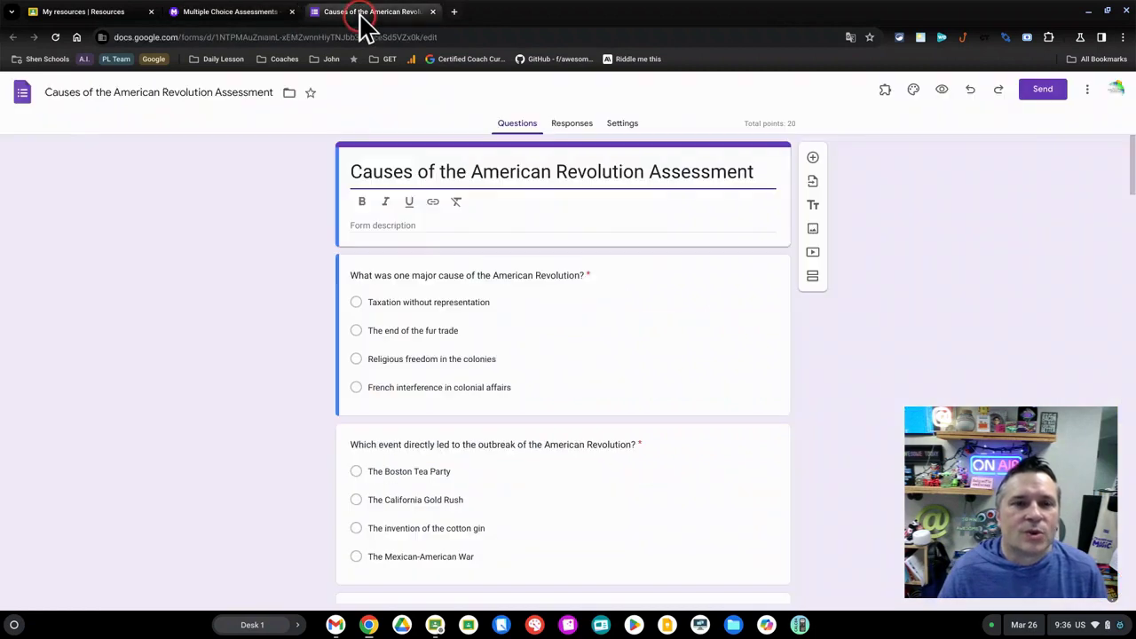
scroll(283, 222, down, 2)
scroll(283, 244, down, 7)
scroll(277, 257, up, 4)
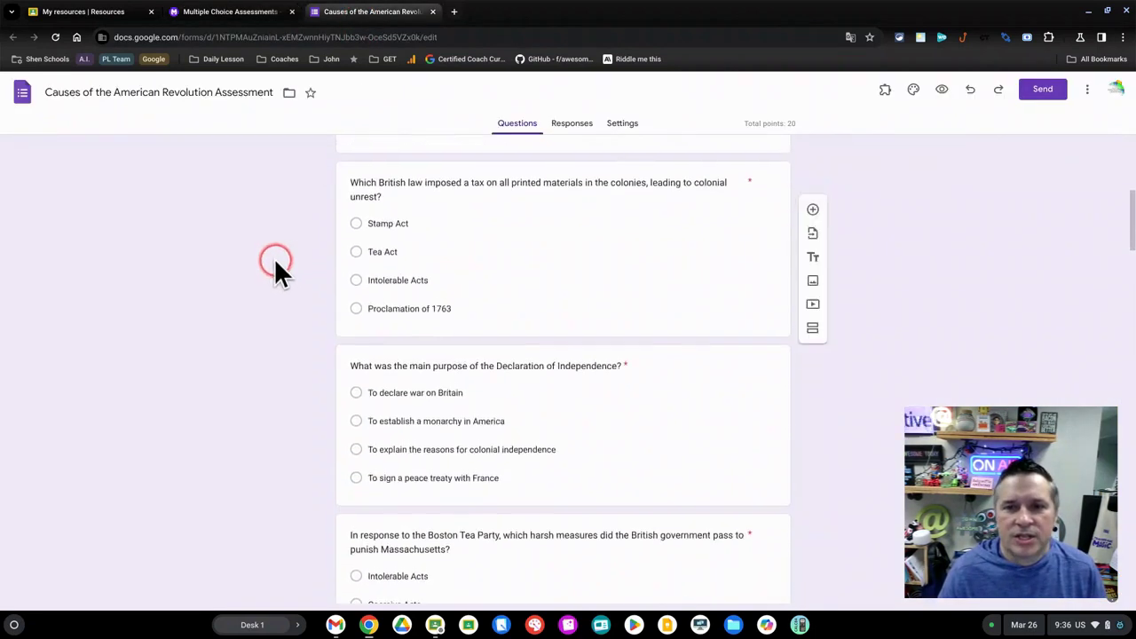
scroll(274, 257, up, 5)
click(596, 359)
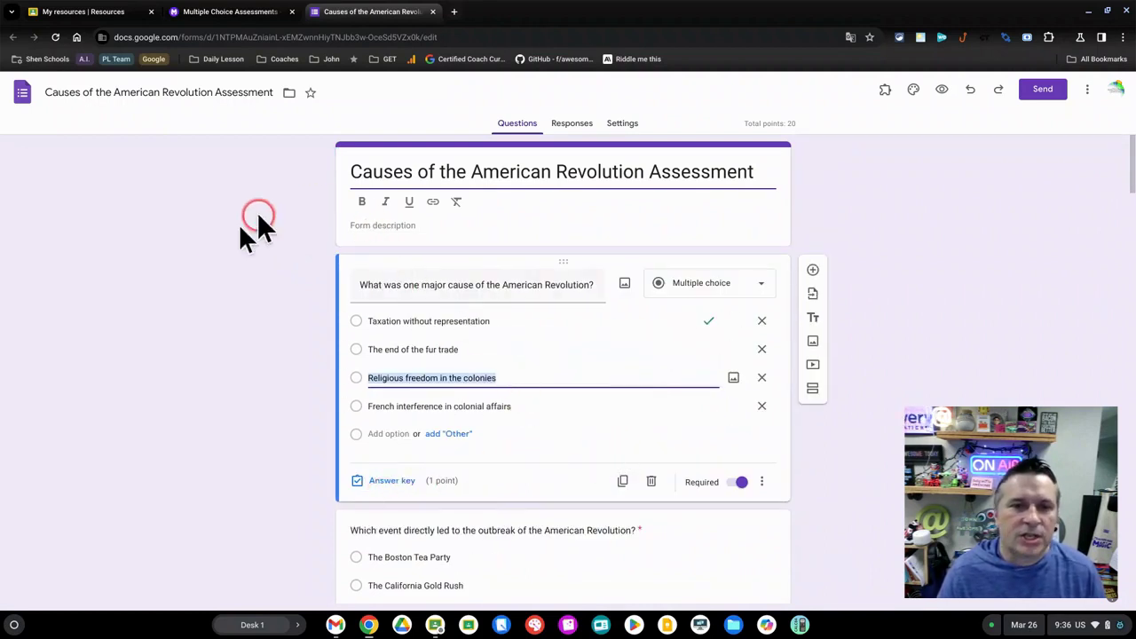
click(213, 303)
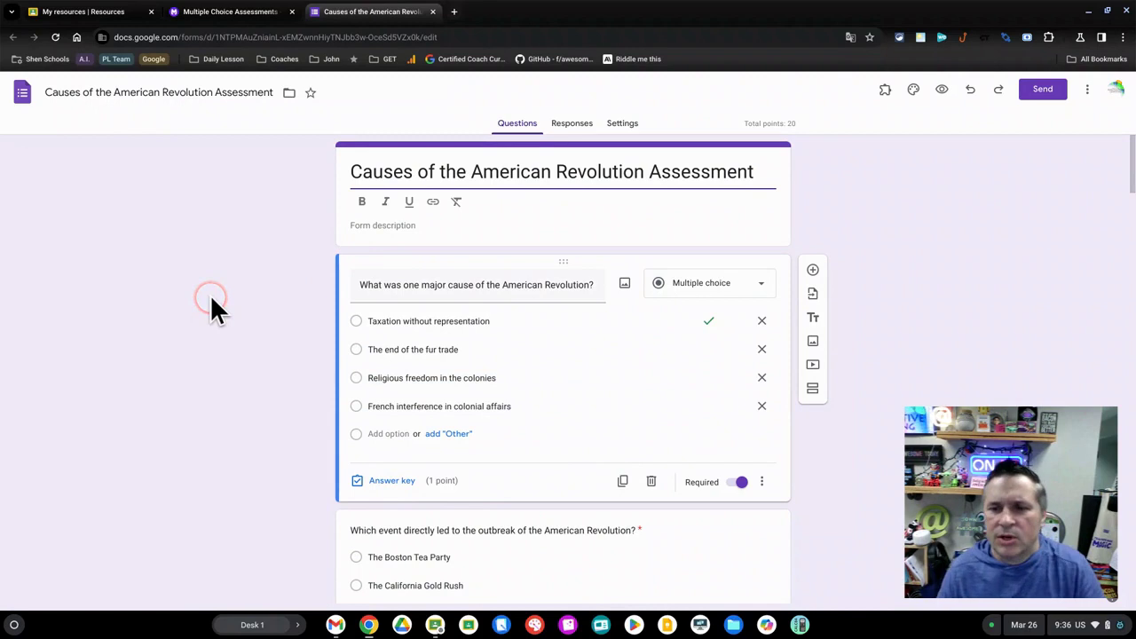
click(481, 286)
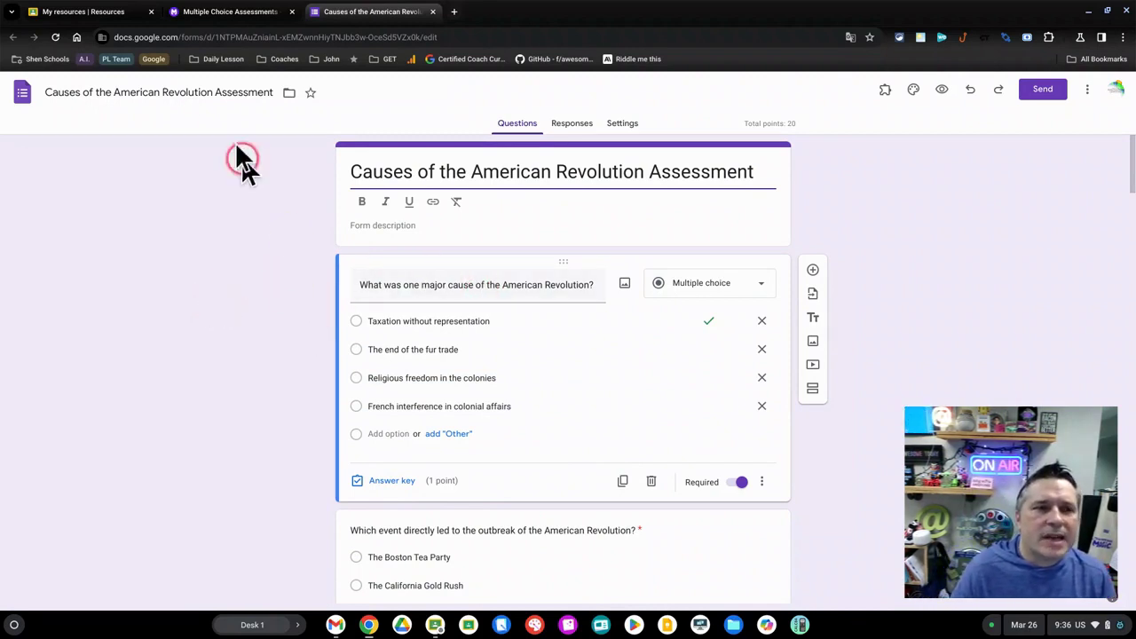
- Return to Google Classroom's resources, create a new practice set, and dismiss the tip about importing from Google Forms
click(96, 13)
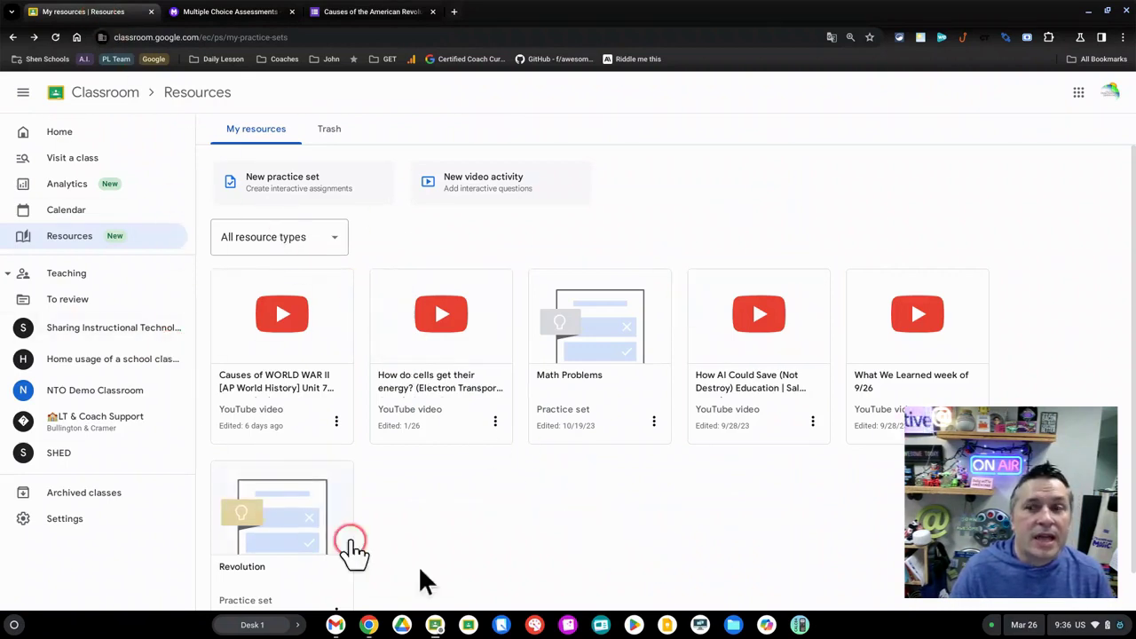
click(310, 187)
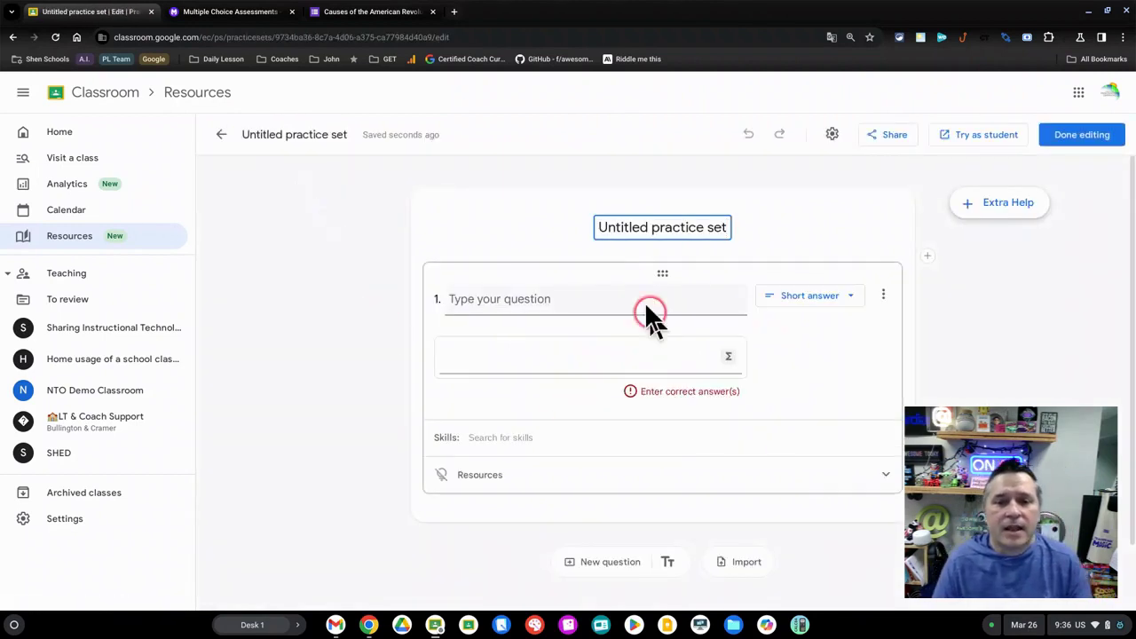
click(927, 256)
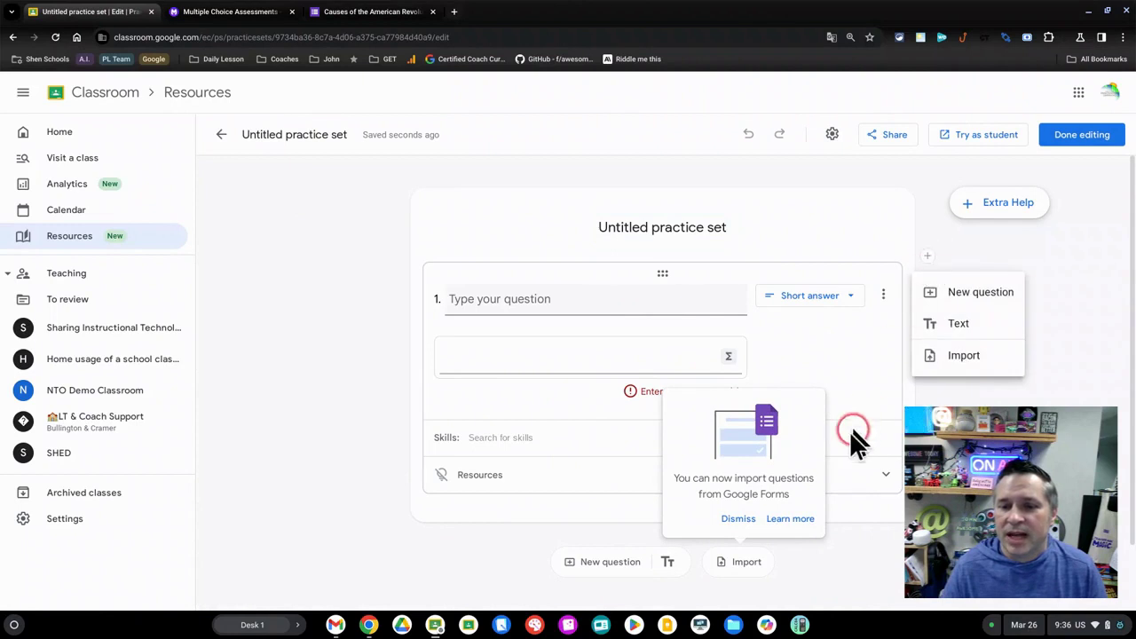
click(808, 559)
click(738, 518)
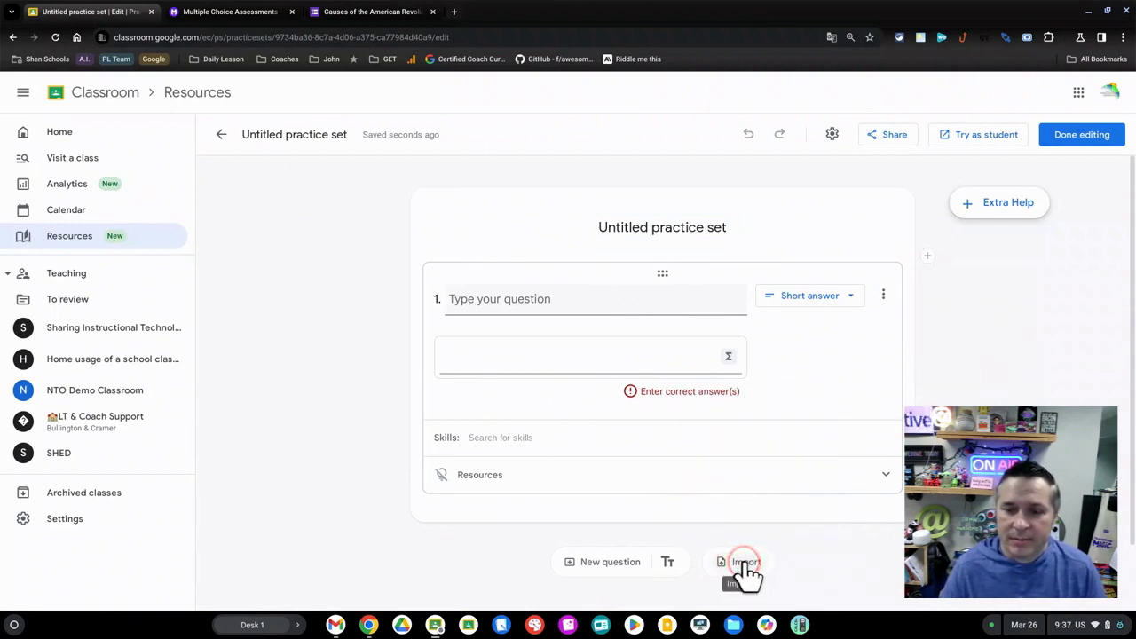
- Import the questions from the Causes of the American Revolution Assessment form into the practice set
click(745, 564)
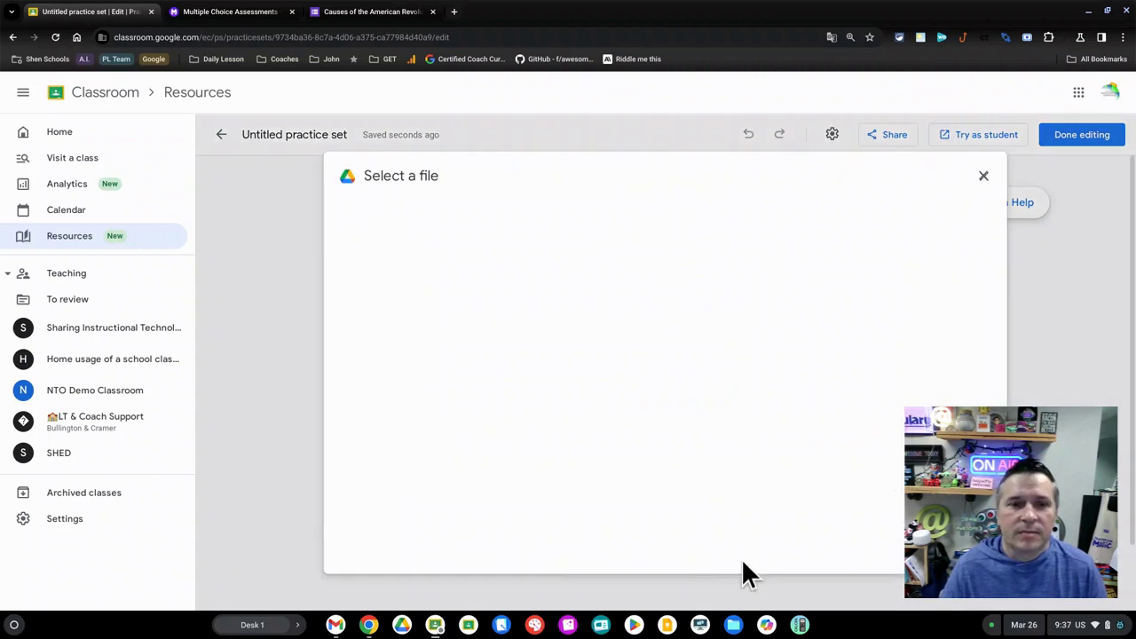
click(486, 367)
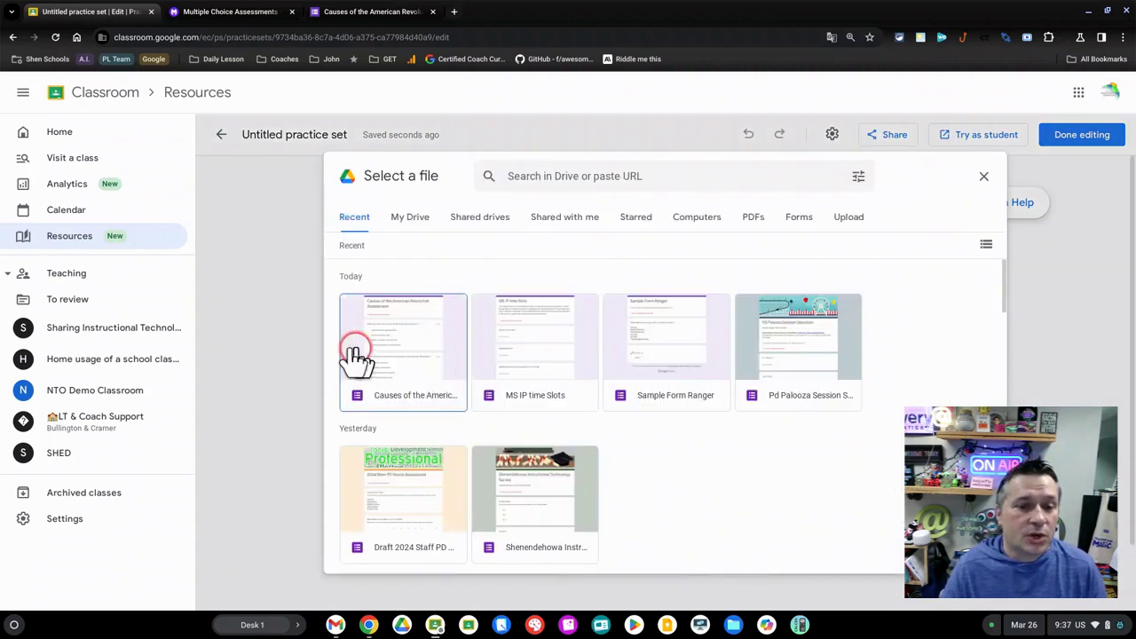
click(411, 384)
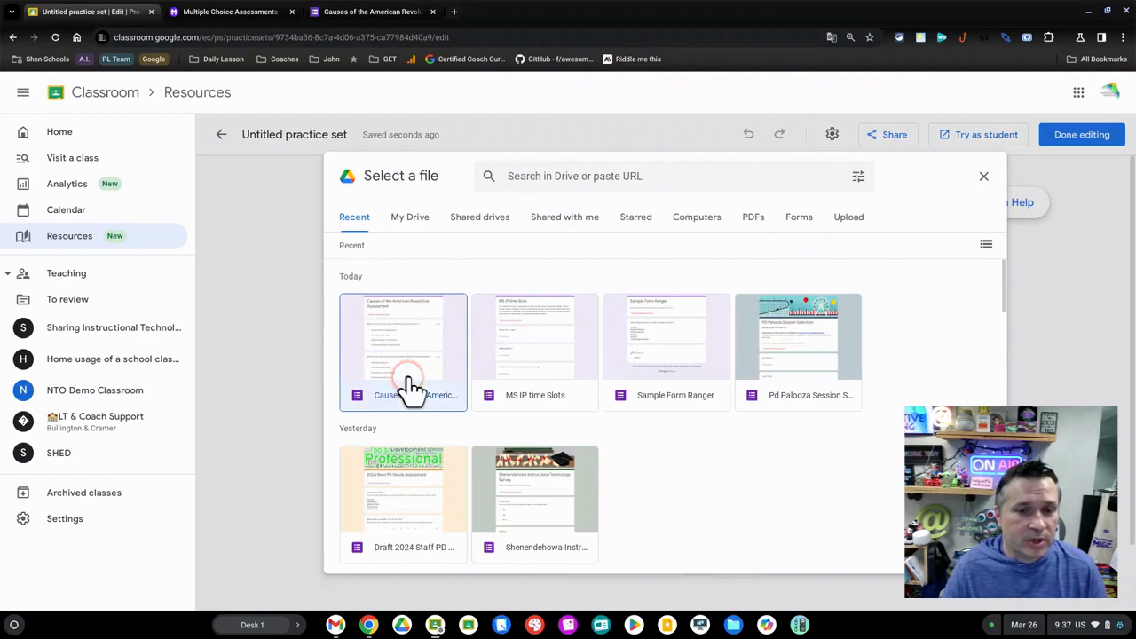
click(401, 368)
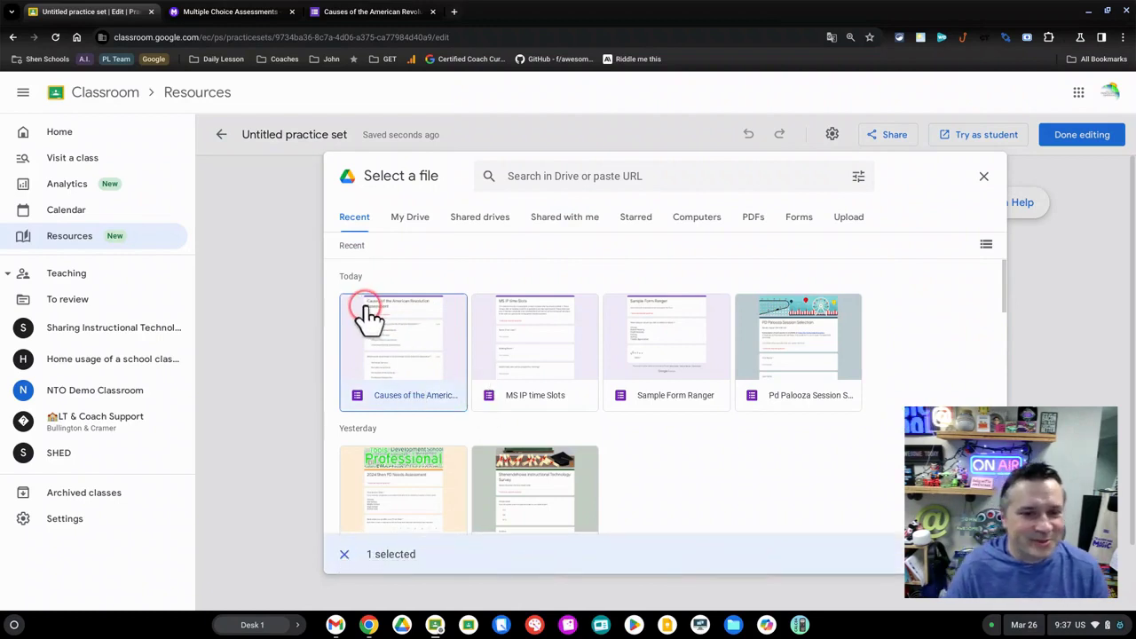
click(967, 554)
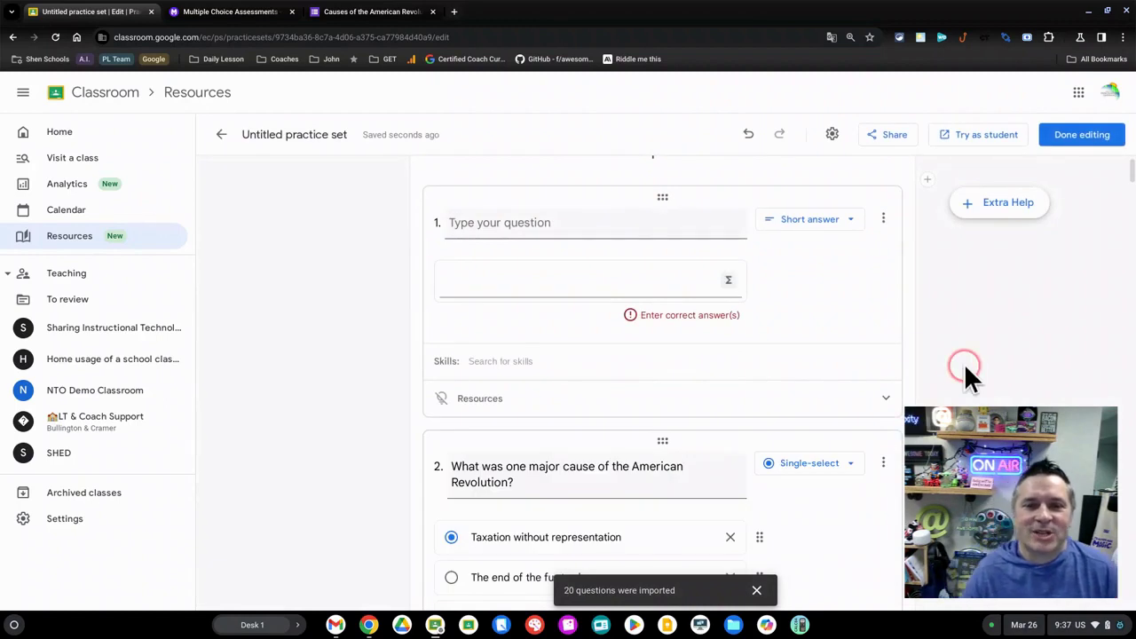
- Look over the imported questions and delete the blank short-answer question at the start of the practice set
scroll(959, 362, down, 5)
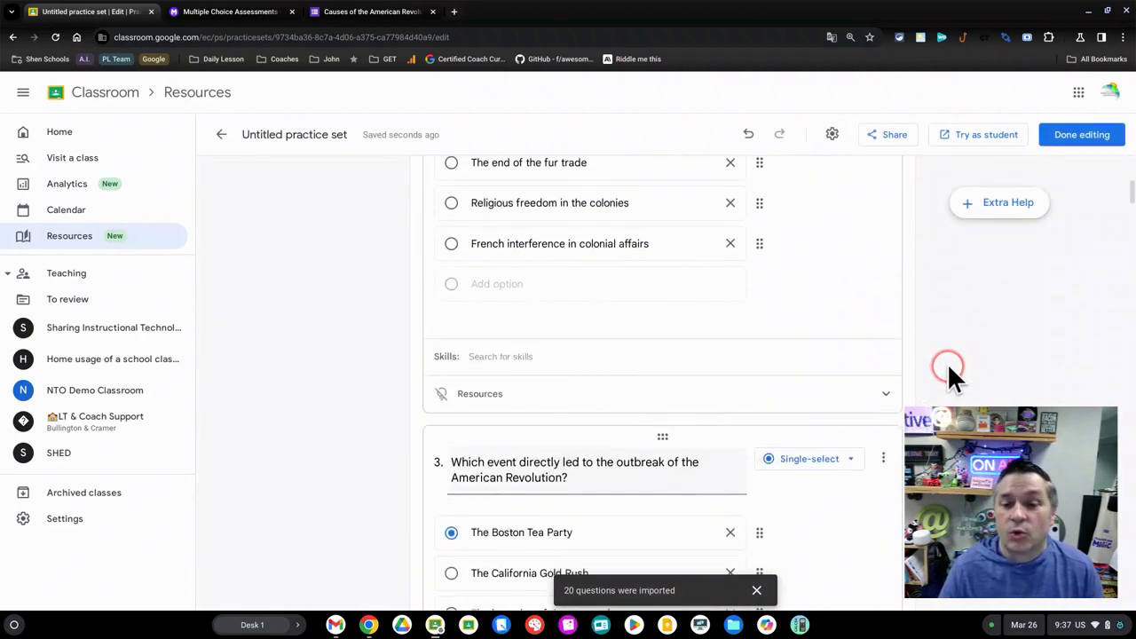
scroll(942, 365, up, 5)
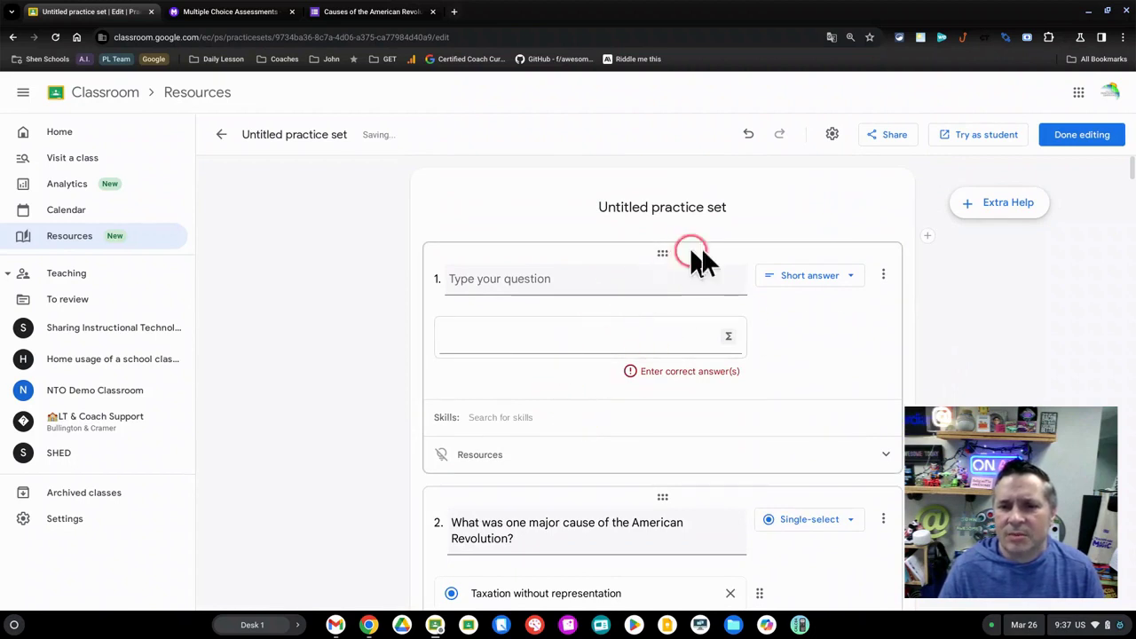
click(883, 277)
click(890, 343)
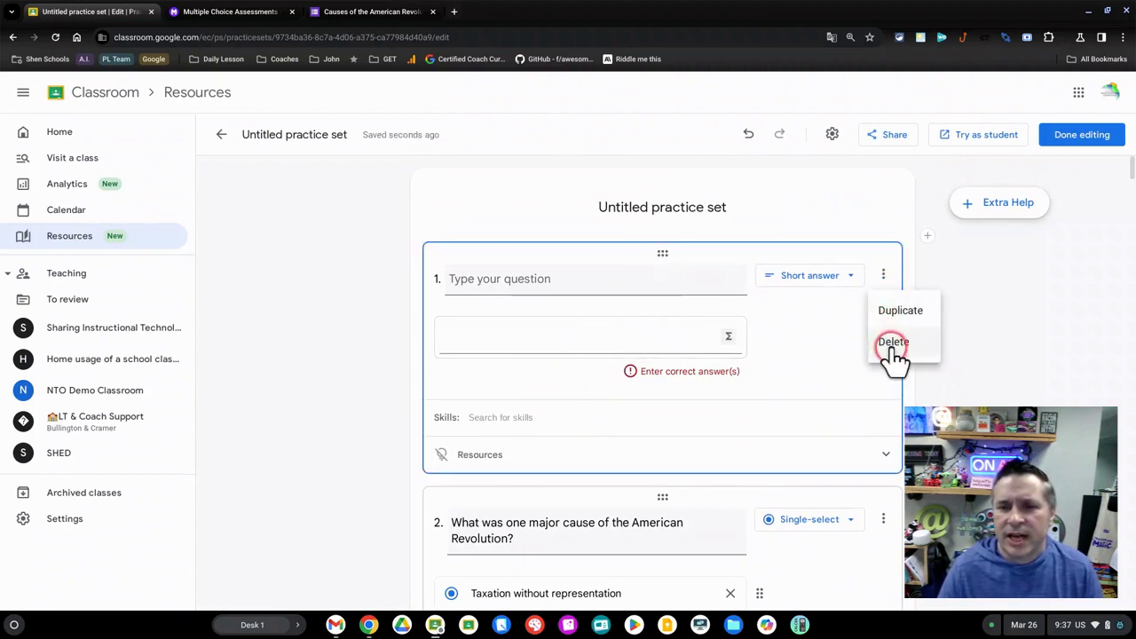
- Add the skill "Explain the causes, course, and consequences of the American Revolution" to the question about one major cause of the Revolution
scroll(737, 354, down, 1)
scroll(733, 371, down, 5)
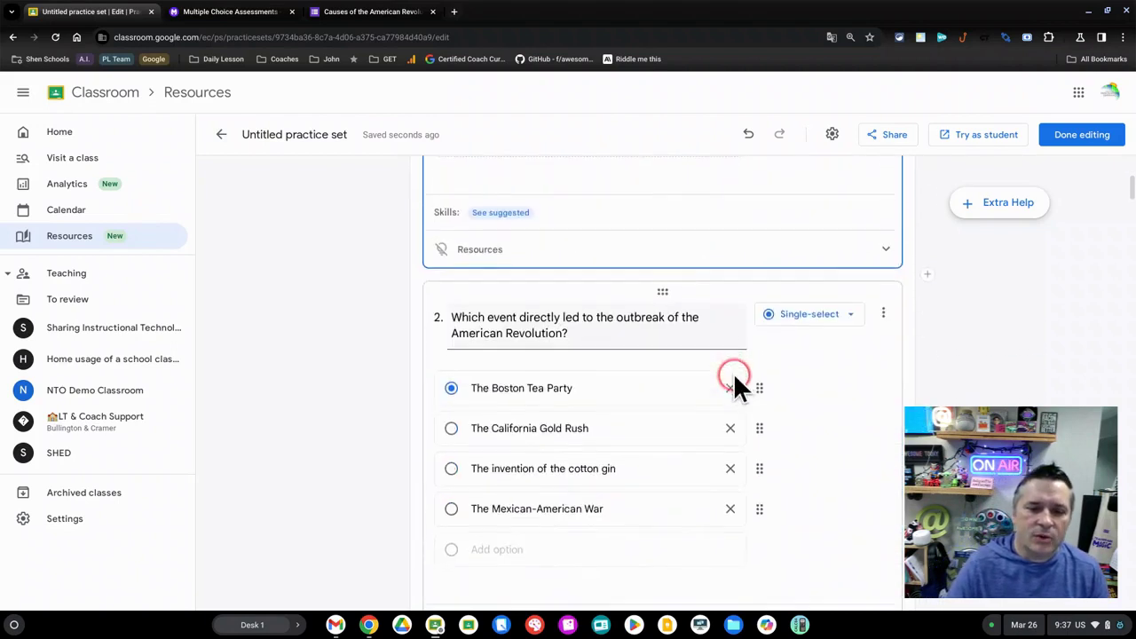
scroll(733, 371, up, 5)
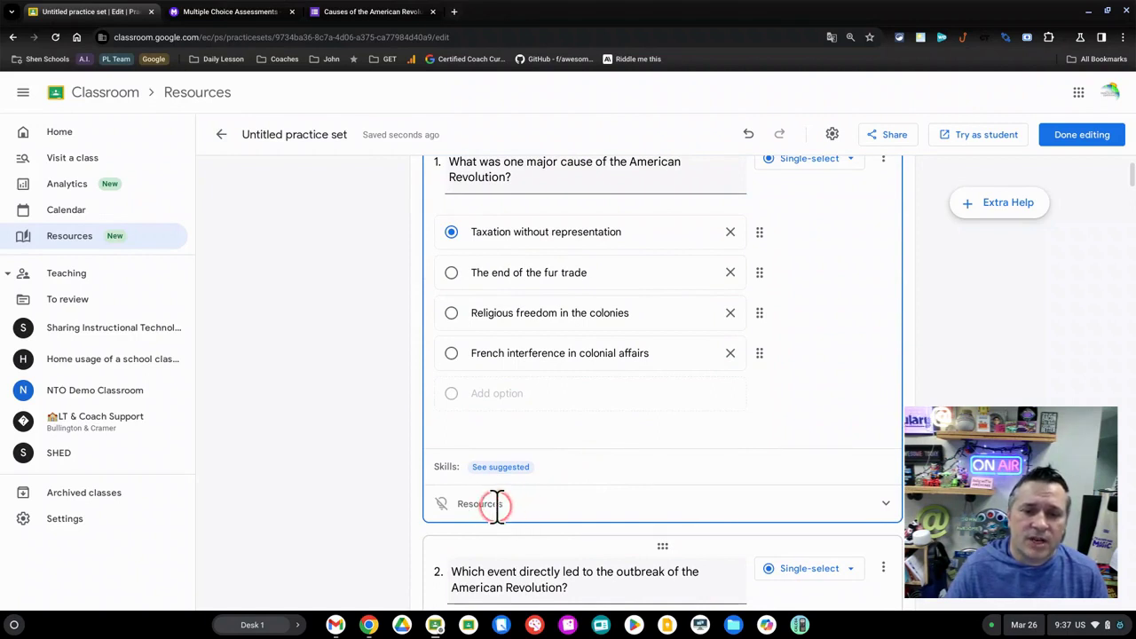
click(502, 470)
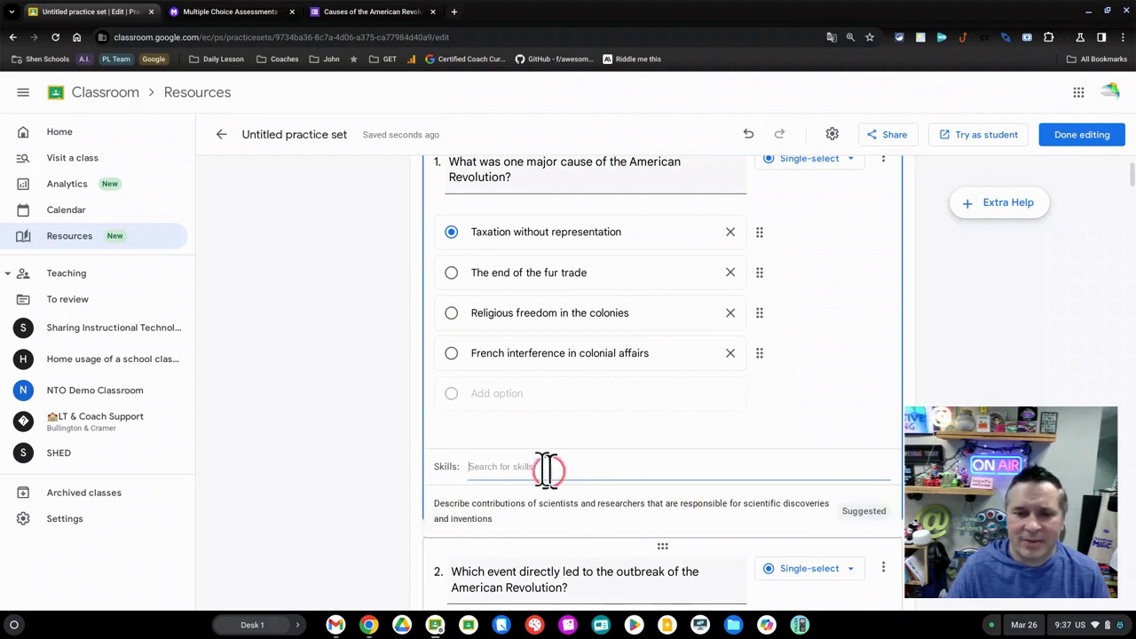
text(caus)
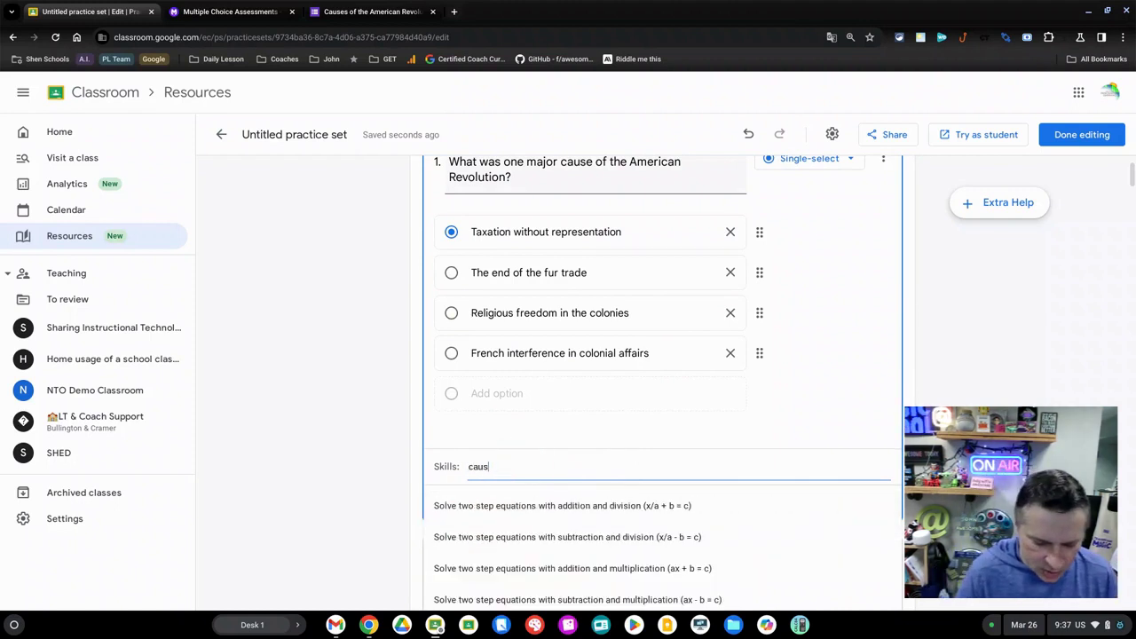
text(es of the ame)
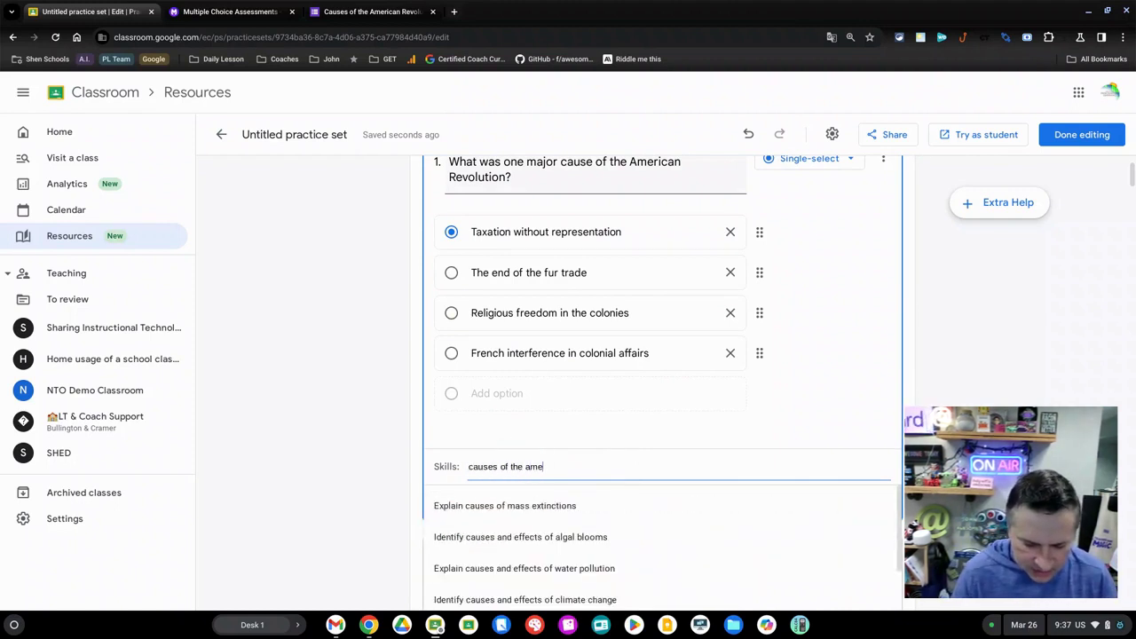
text(rican rev)
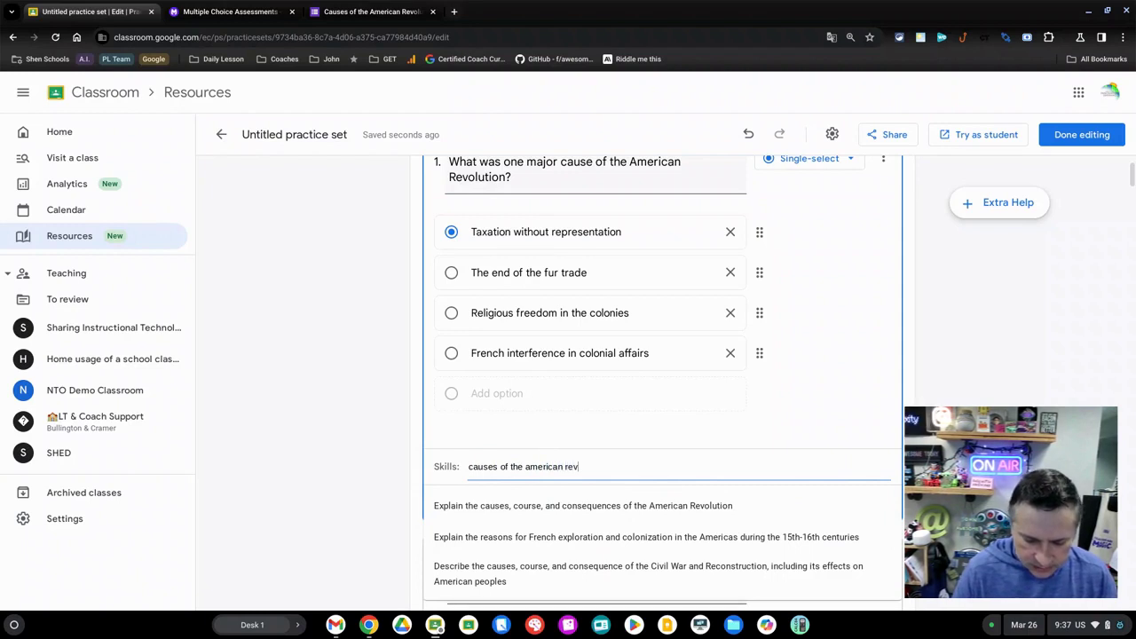
text(olution)
click(509, 463)
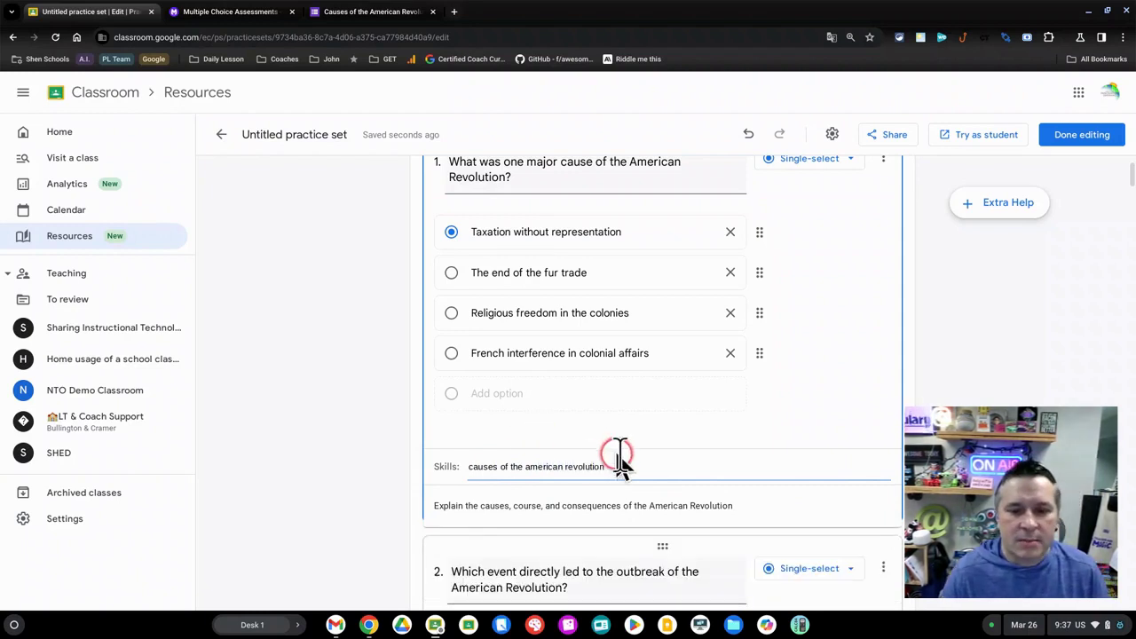
click(641, 515)
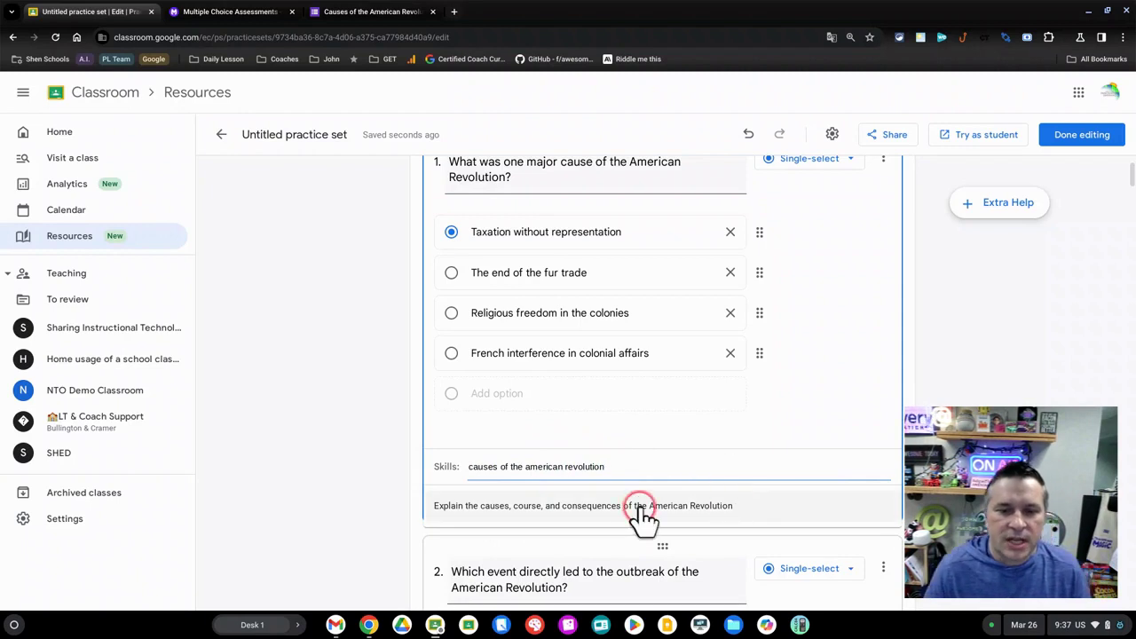
scroll(611, 385, down, 3)
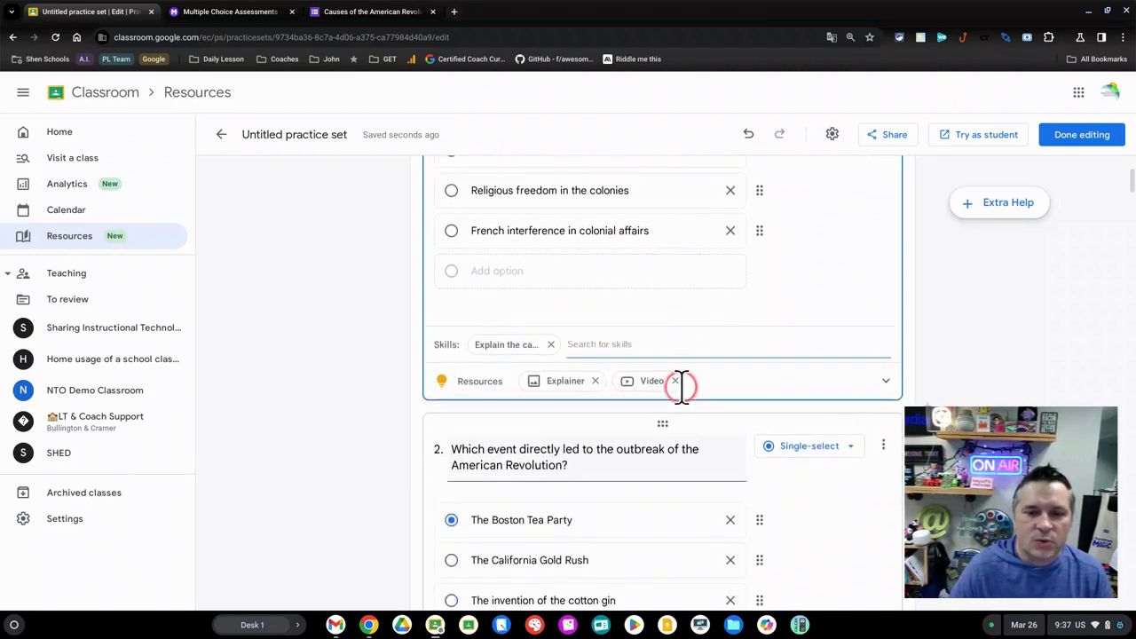
click(680, 385)
- Search skills for "Stamp act" and tag question 3 with the skill on American colonial reaction to British policies from 1763-1774
scroll(670, 396, down, 3)
scroll(668, 402, down, 1)
click(672, 405)
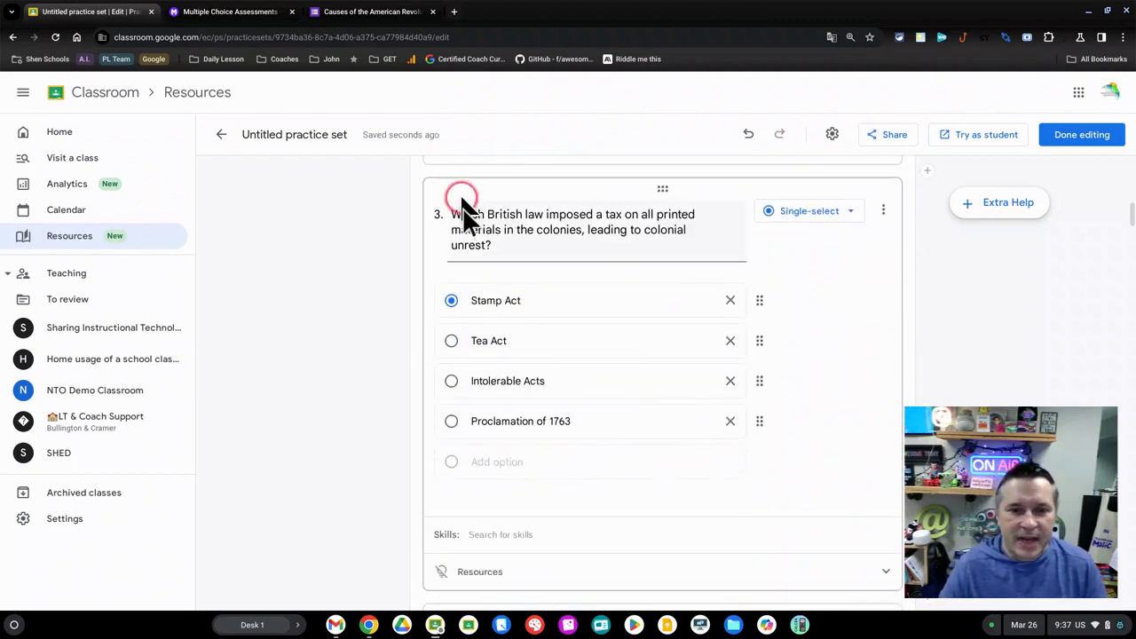
click(484, 521)
text(Sta)
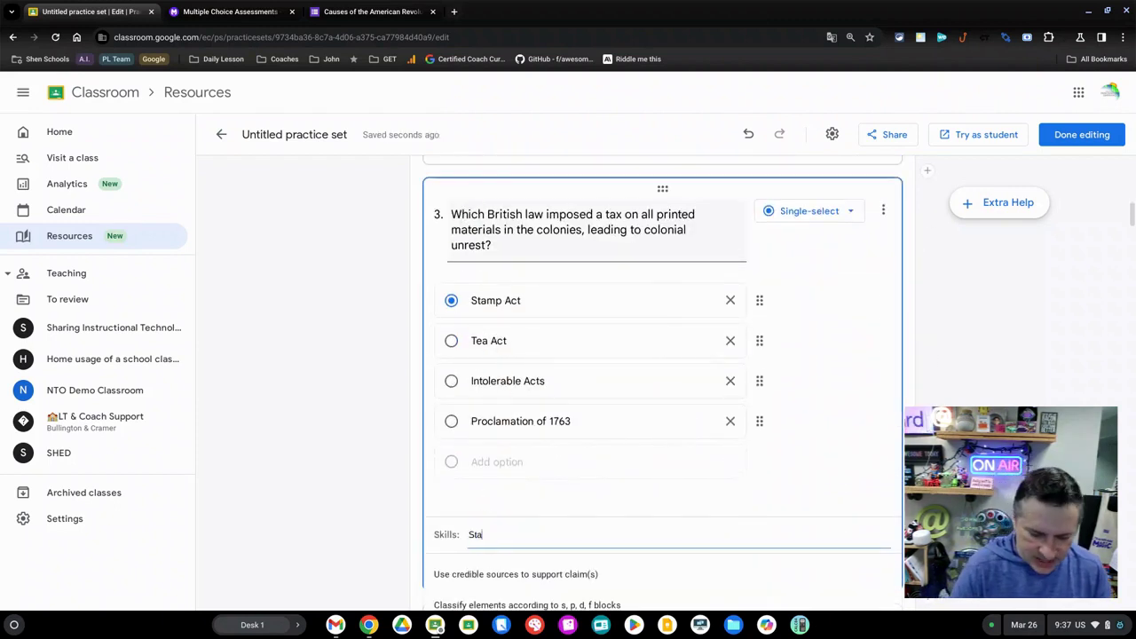
text(mp act)
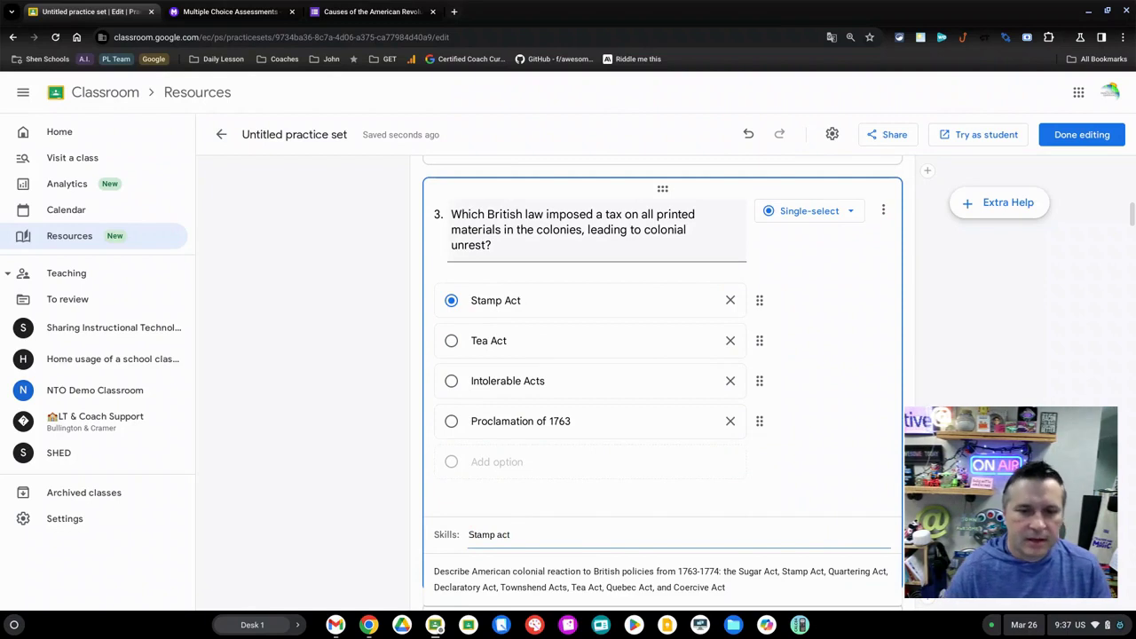
click(710, 577)
- Expand the resources of question 3 and remove the explainer about geography's influence on ancient Greece
scroll(799, 495, down, 1)
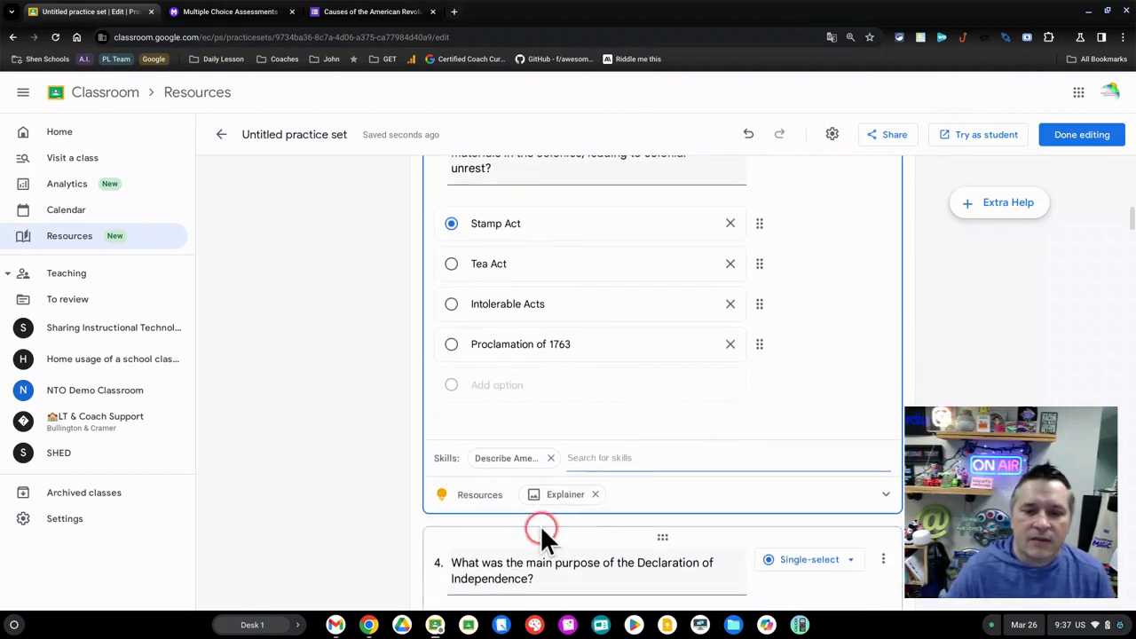
click(888, 495)
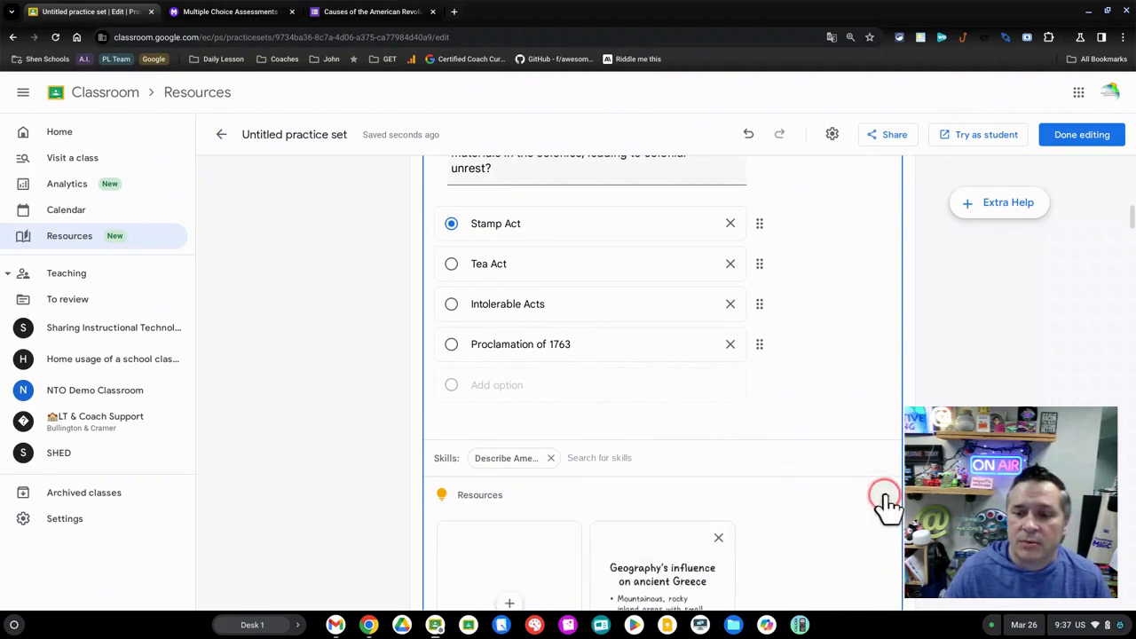
scroll(782, 515, down, 2)
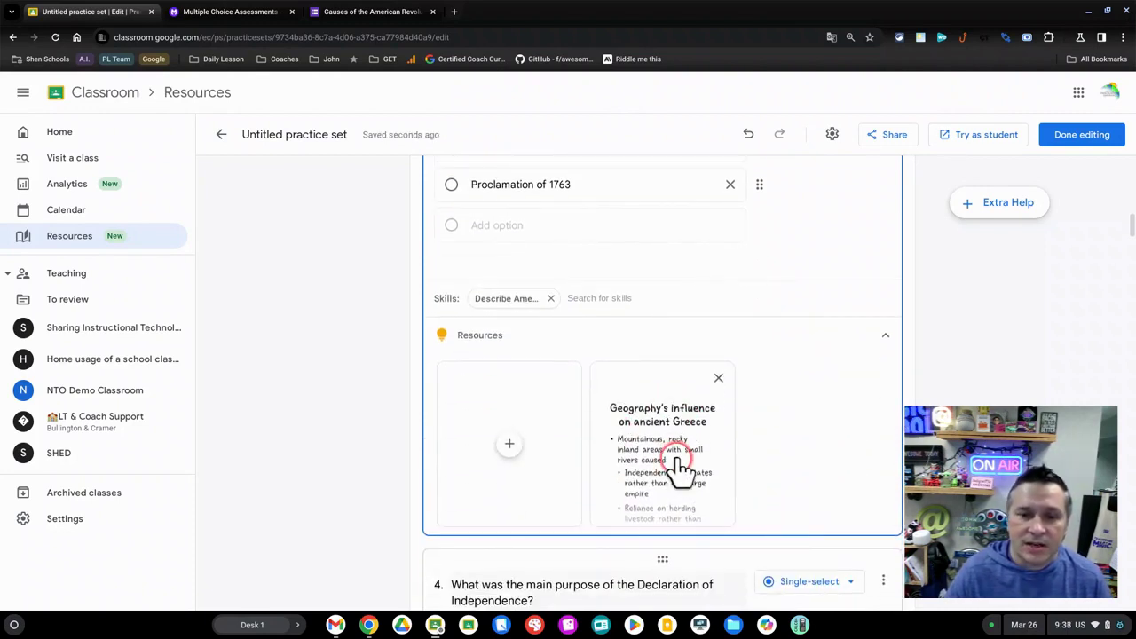
click(717, 383)
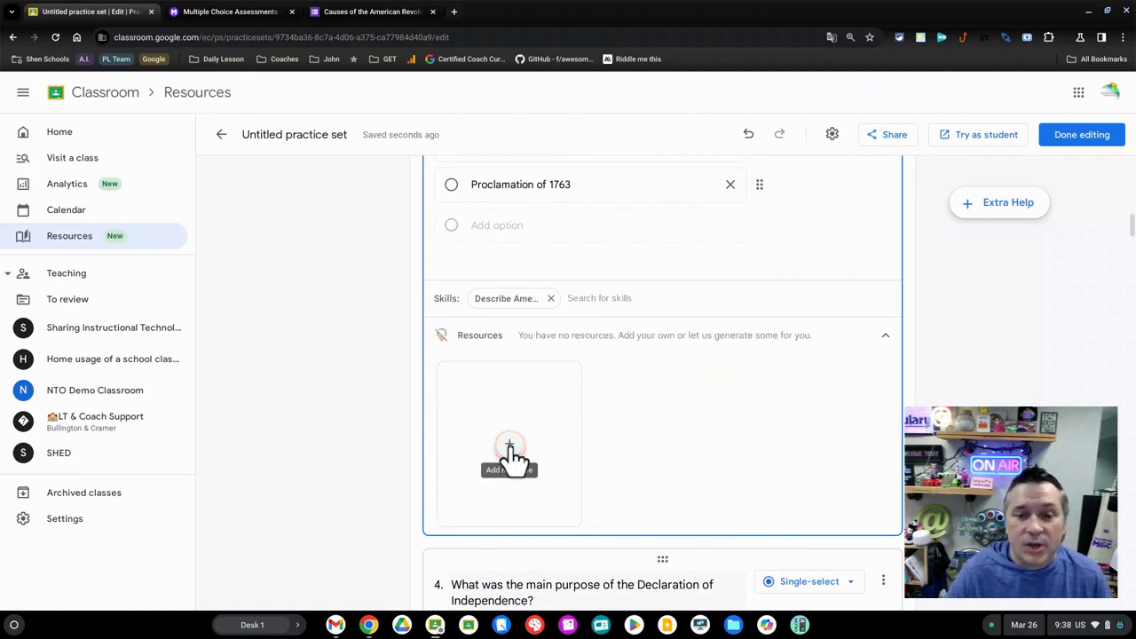
scroll(698, 355, up, 3)
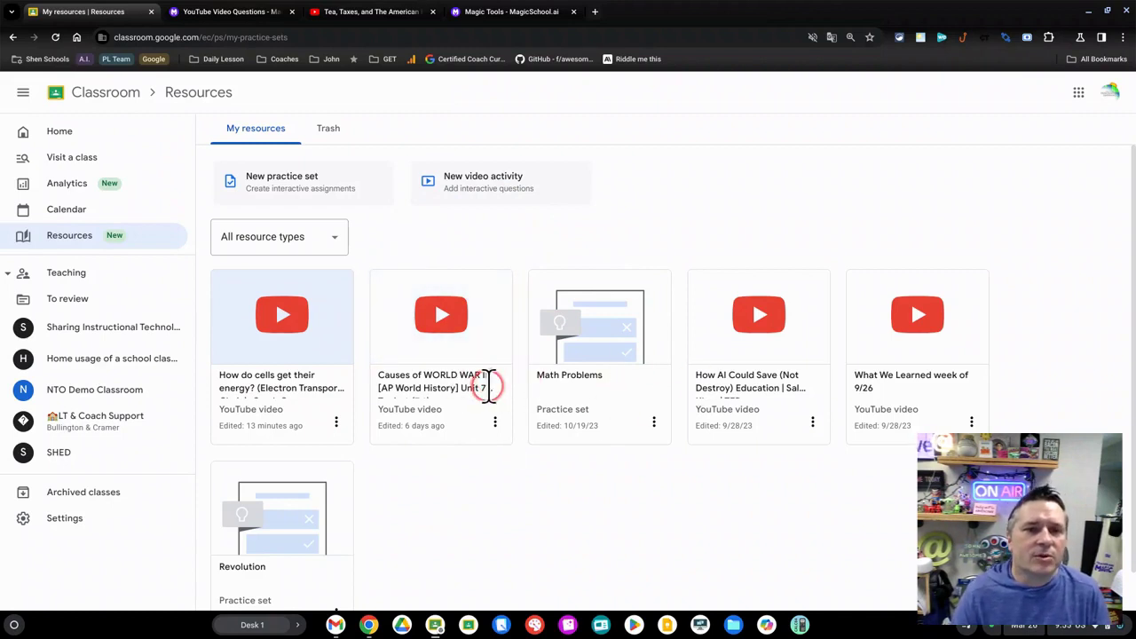
- Create a new video activity from the copied URL of "Tea, Taxes, and The American Revolution: Crash Course World History #28"
click(492, 194)
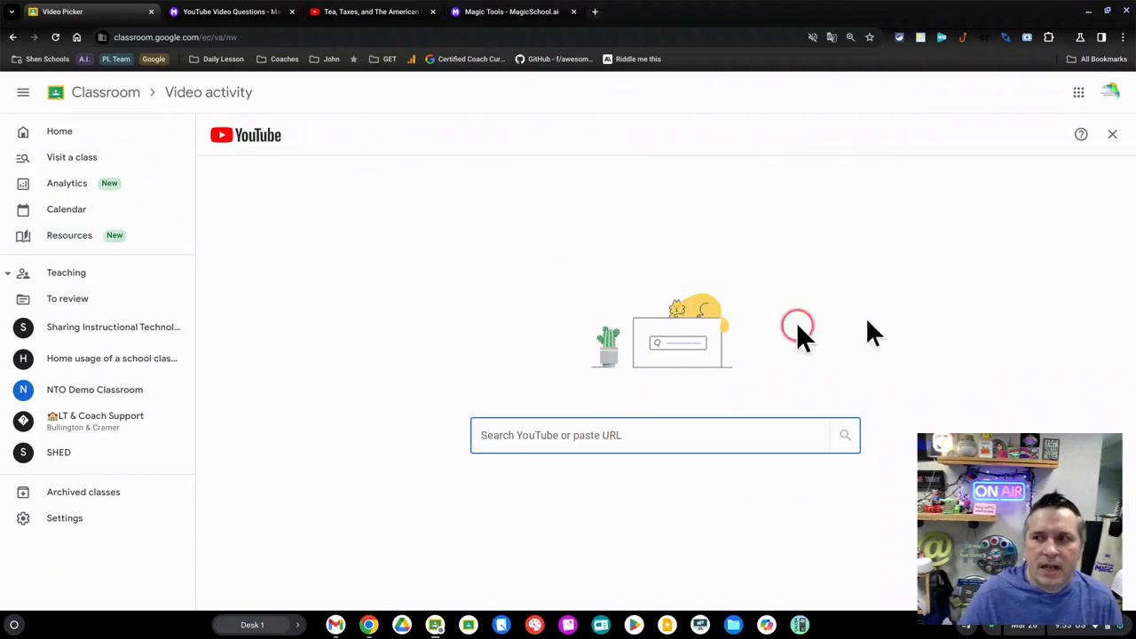
click(360, 13)
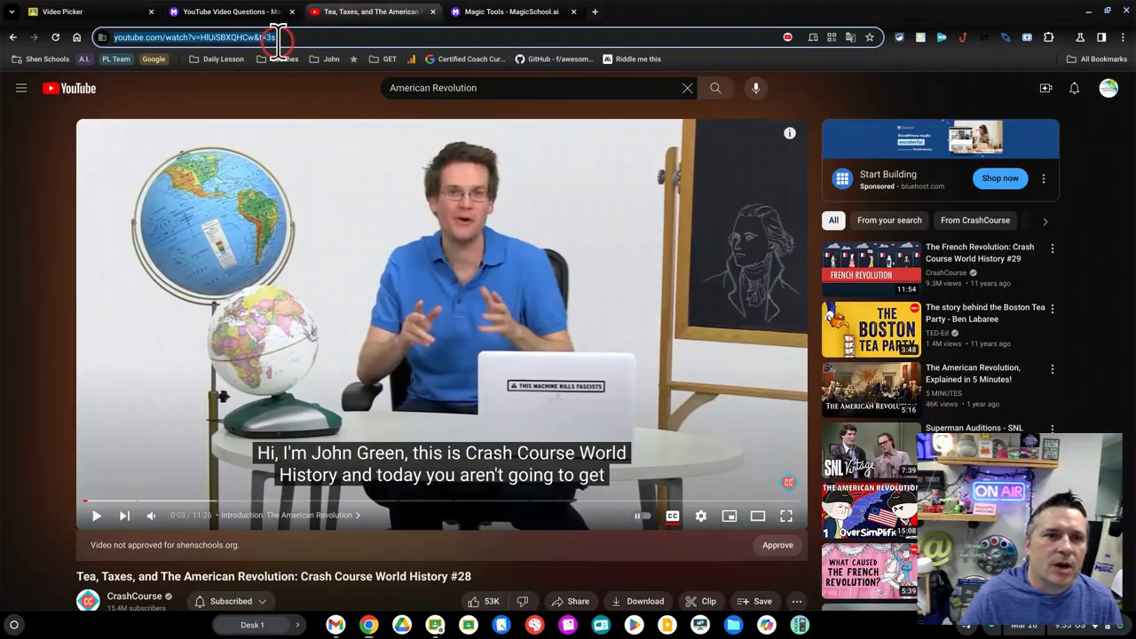
click(186, 38)
click(223, 144)
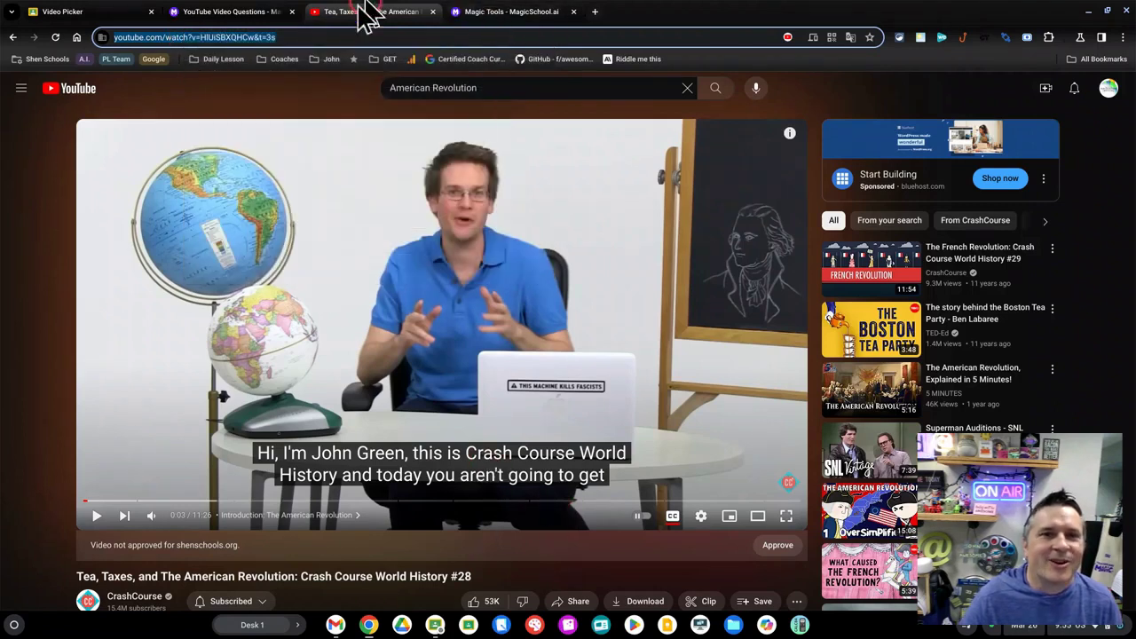
click(144, 14)
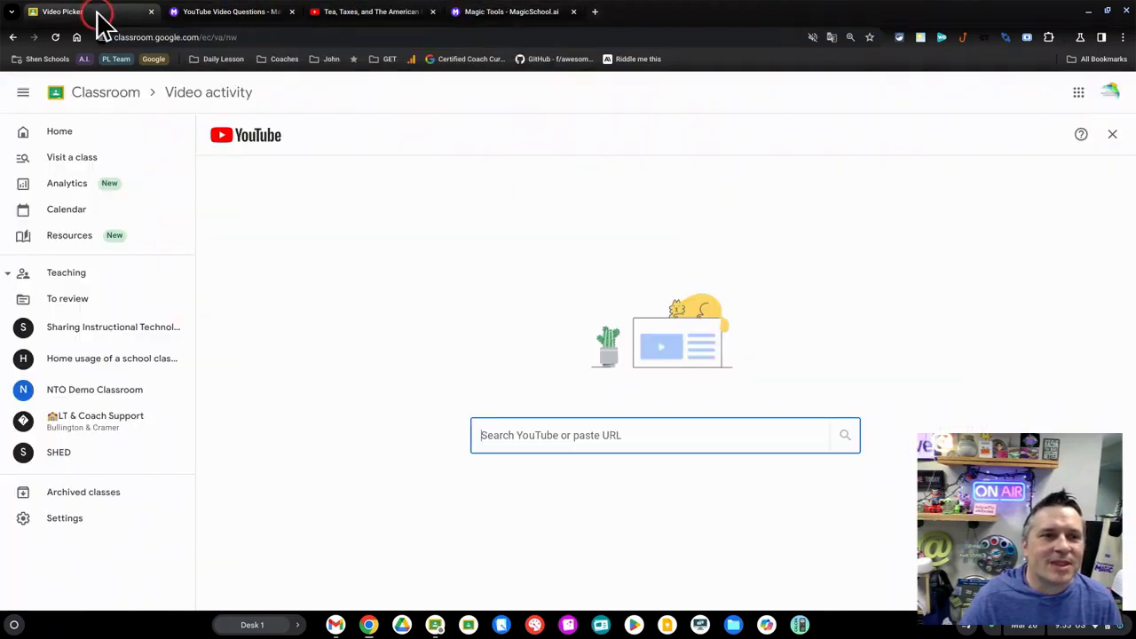
key(ctrl+v)
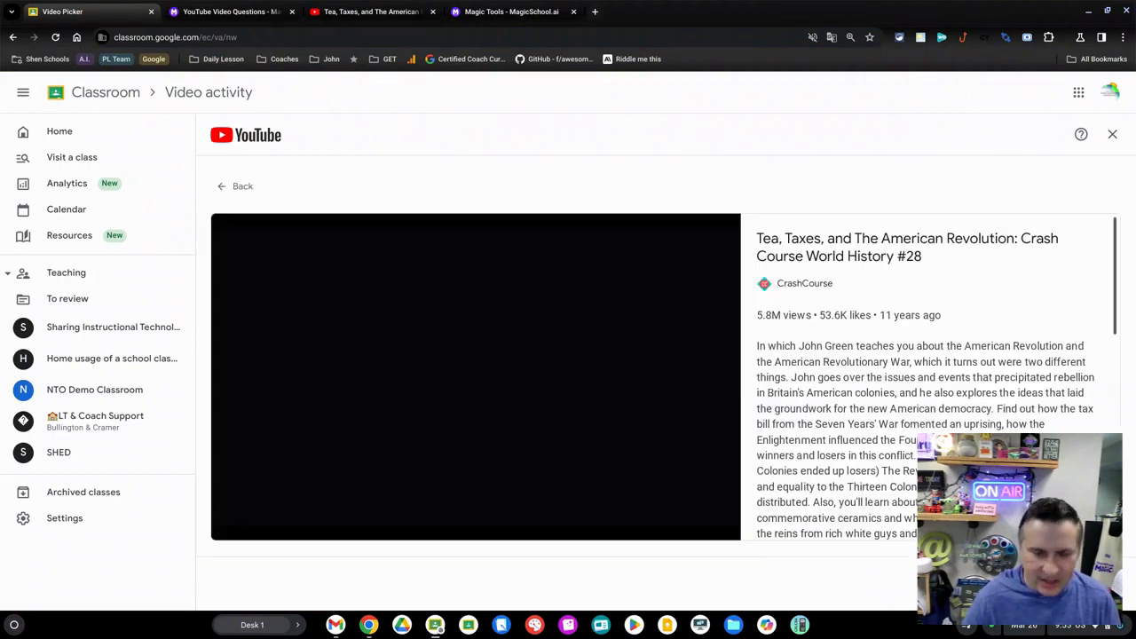
click(1073, 583)
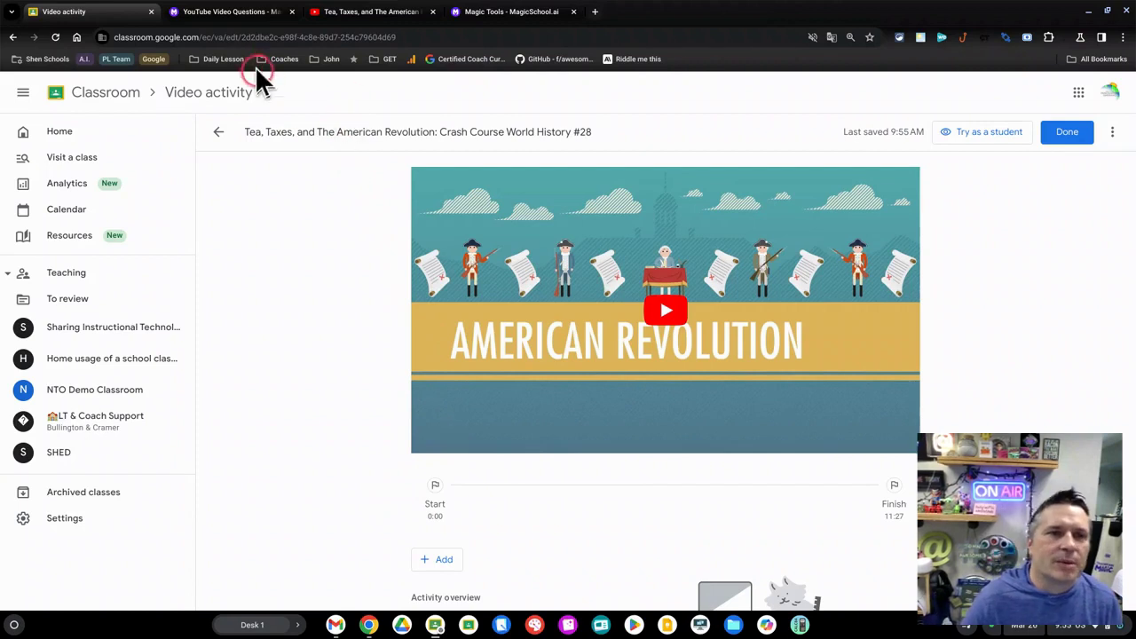
- Switch to MagicSchool and open the YouTube Video Questions tool
click(234, 14)
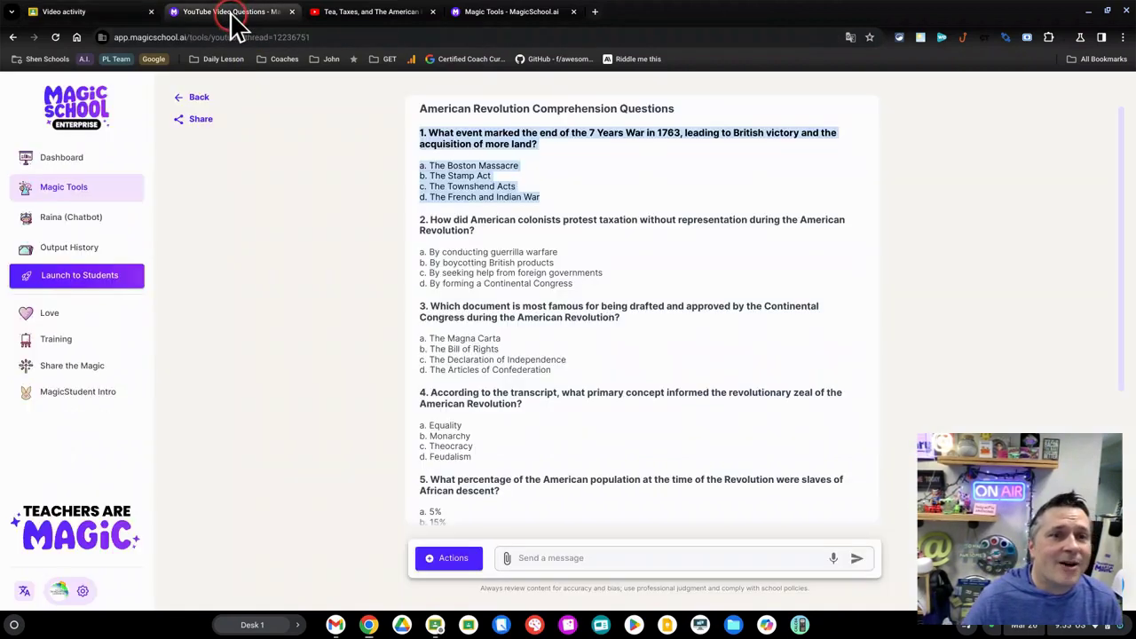
click(547, 12)
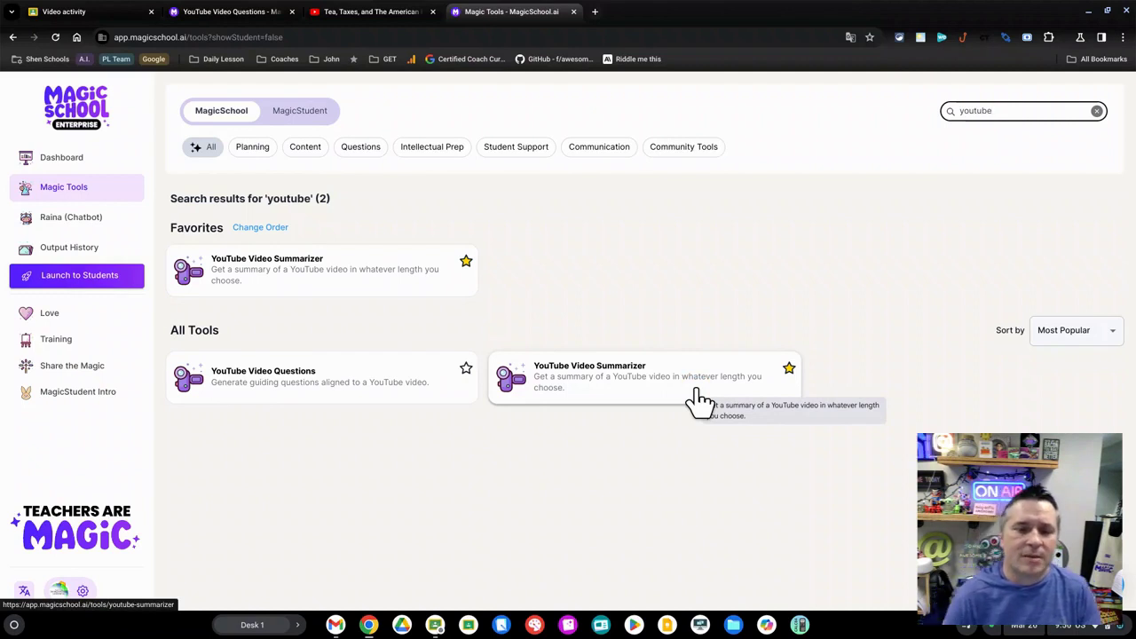
click(262, 376)
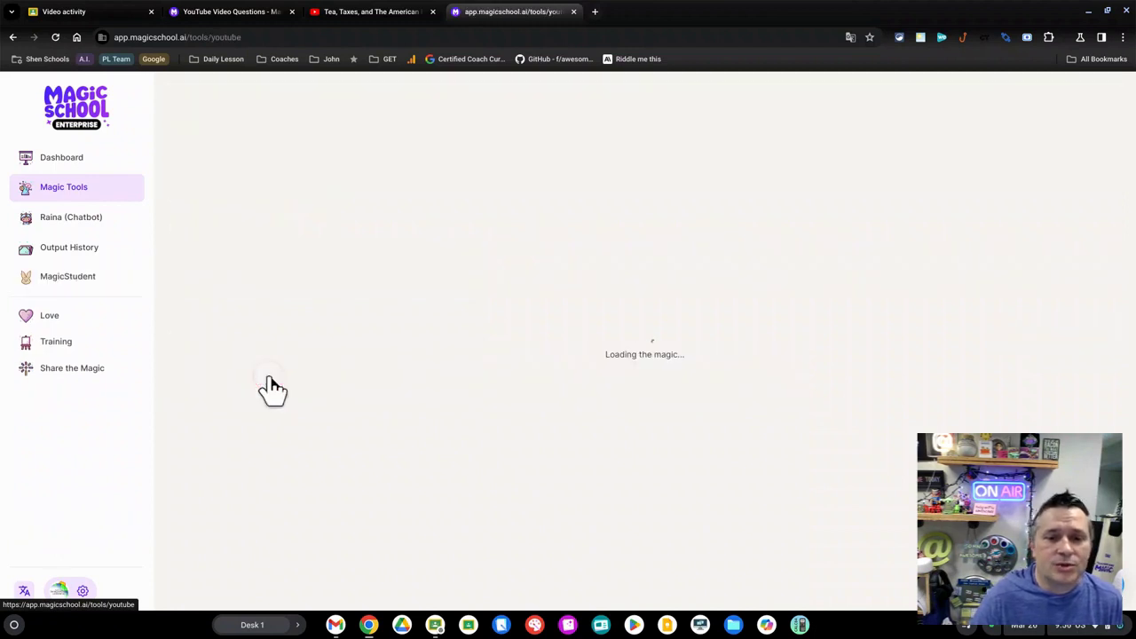
- Generate 5 multiple choice questions for 7th grade from the copied URL of the American Revolution video
click(448, 261)
click(444, 205)
click(437, 260)
click(439, 297)
click(482, 369)
key(ctrl+v)
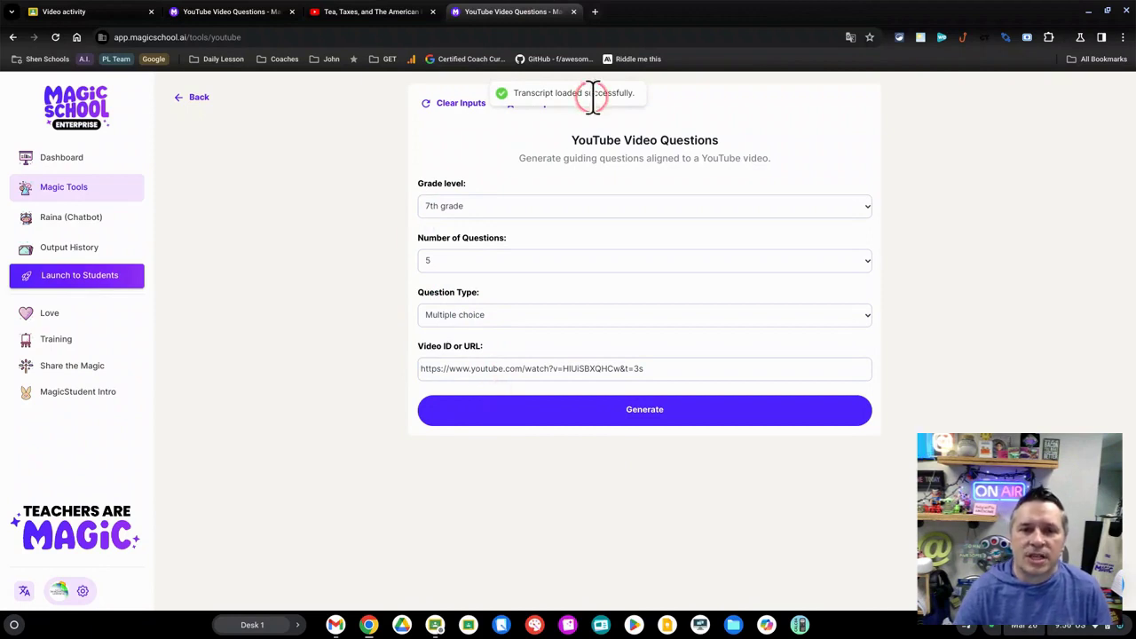
click(626, 413)
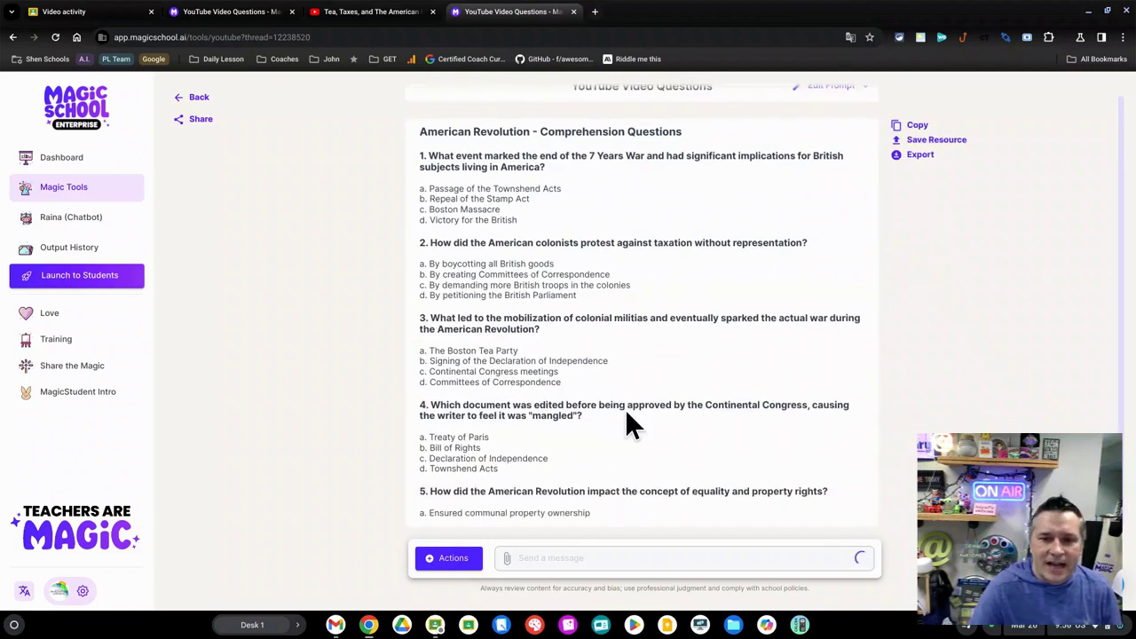
- Check the timestamps in the generated answer key and copy question 1 with its four answer options
click(491, 480)
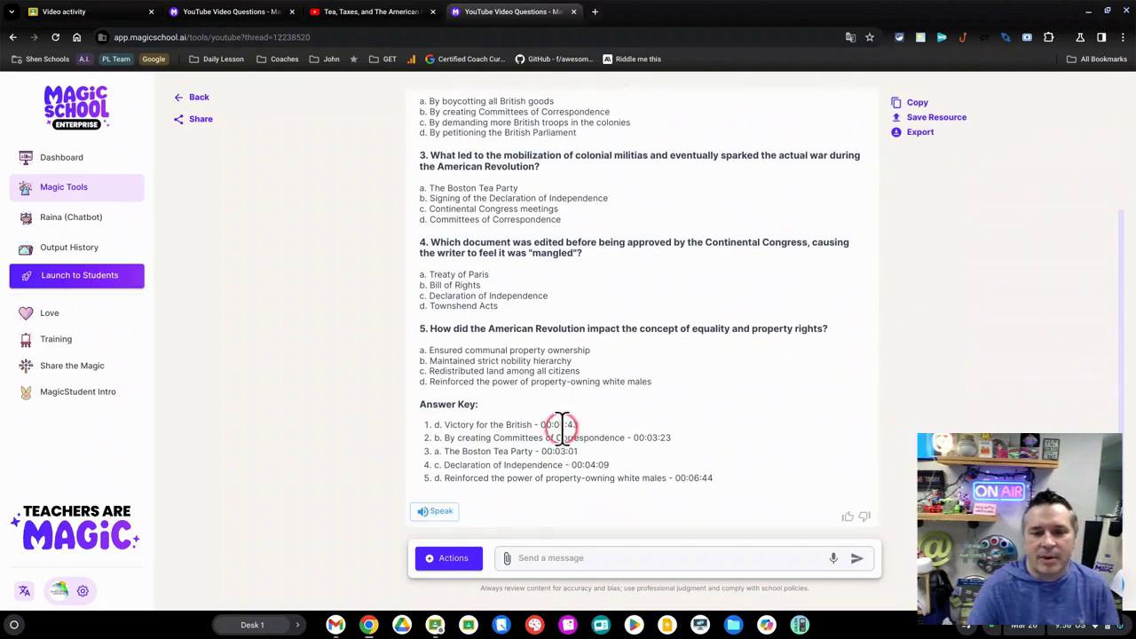
scroll(563, 378, up, 3)
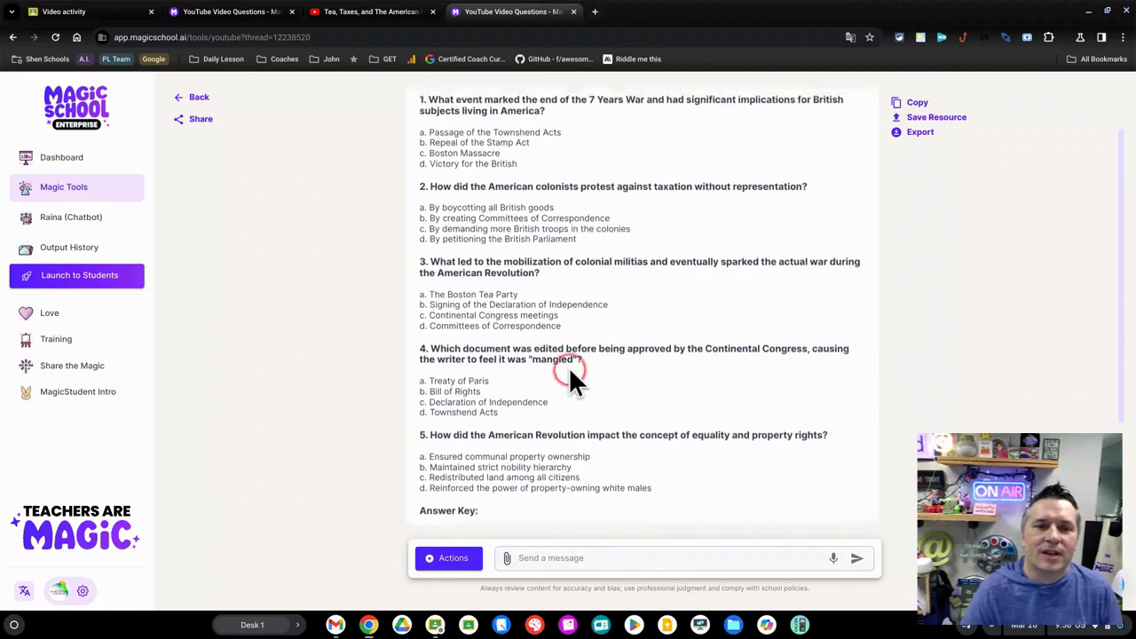
drag(523, 205, 421, 139)
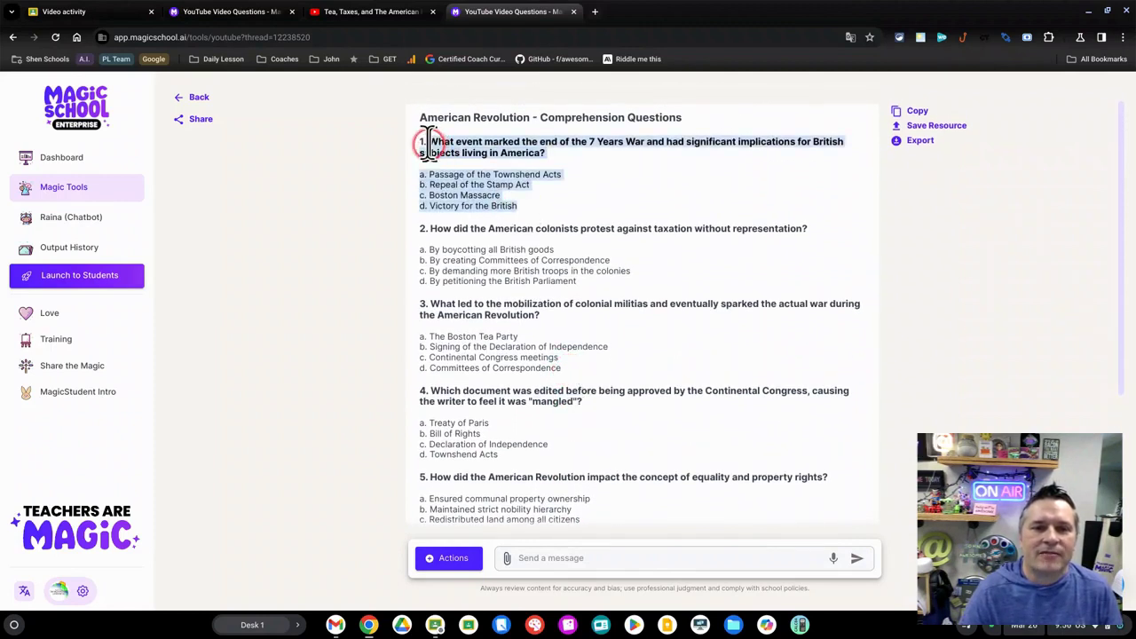
right_click(438, 142)
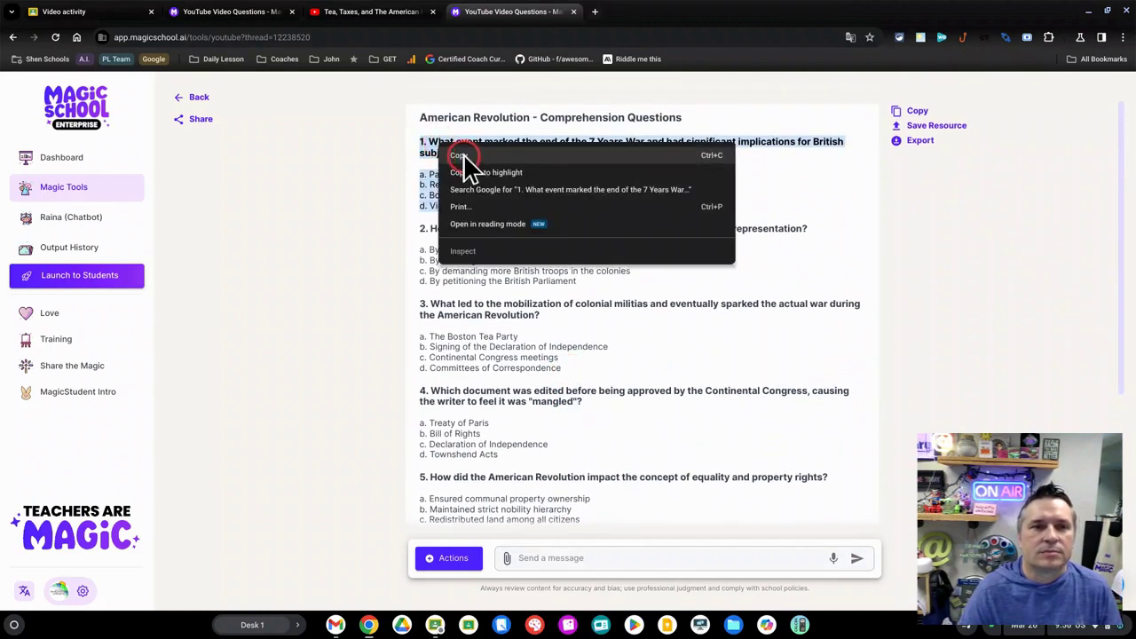
click(461, 156)
- Return to the Classroom video activity and add a multiple choice question with its question time set to 0:43
click(95, 14)
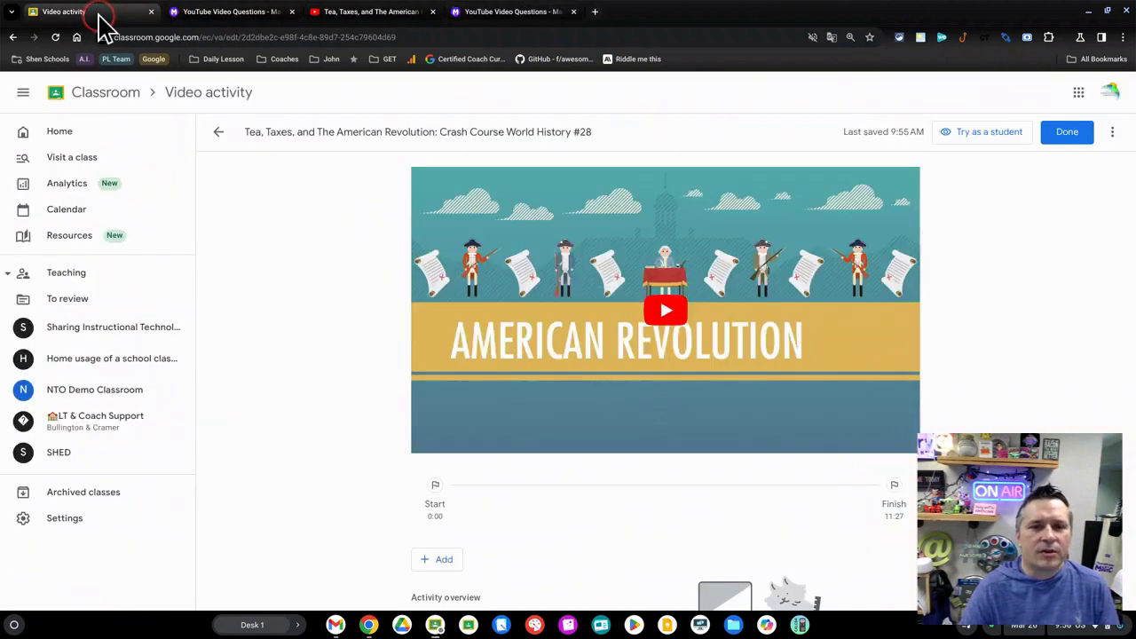
click(578, 479)
click(448, 561)
click(480, 465)
click(793, 561)
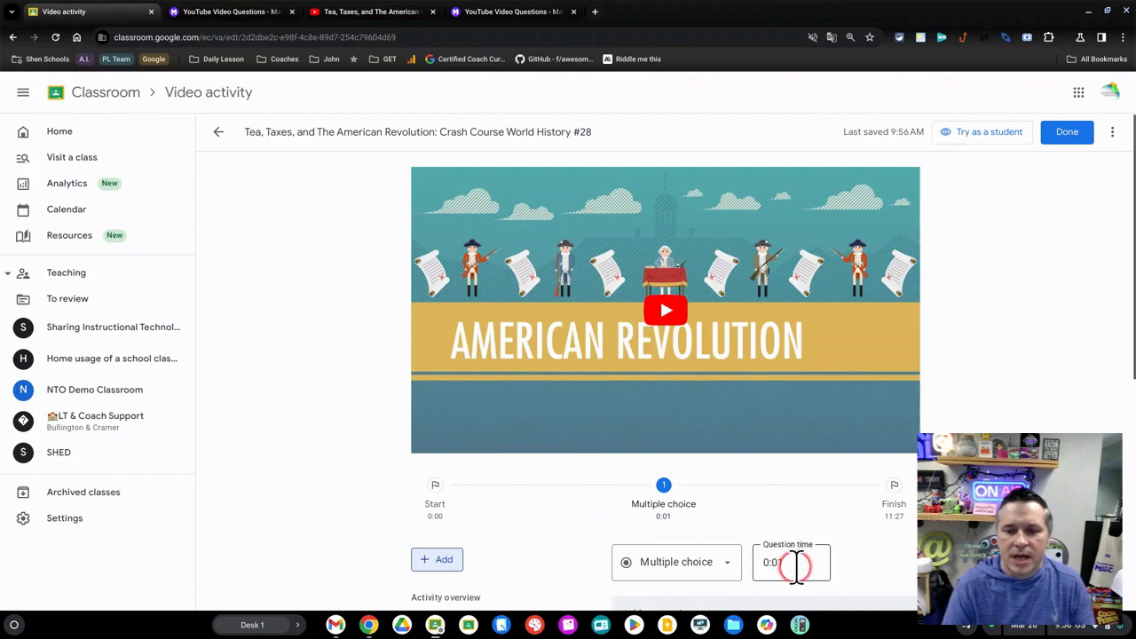
key(BackSpace)
key(BackSpace)
text(43)
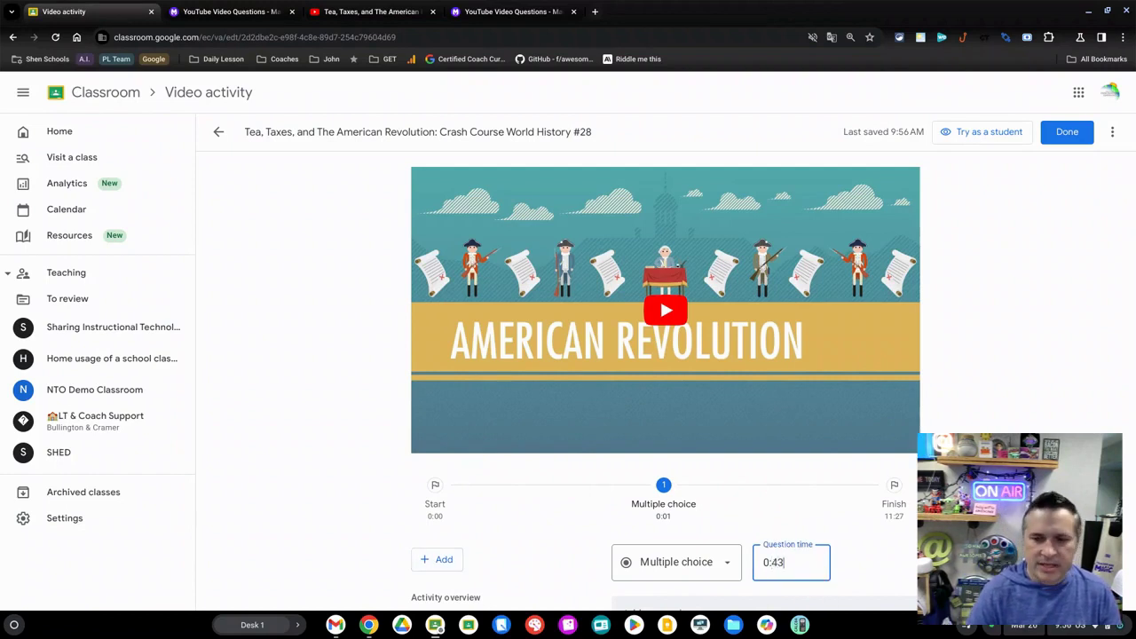
- Paste the copied question about the end of the 7 Years War, with its options, as the question text
scroll(823, 557, down, 1)
scroll(784, 496, down, 1)
click(658, 382)
key(ctrl+v)
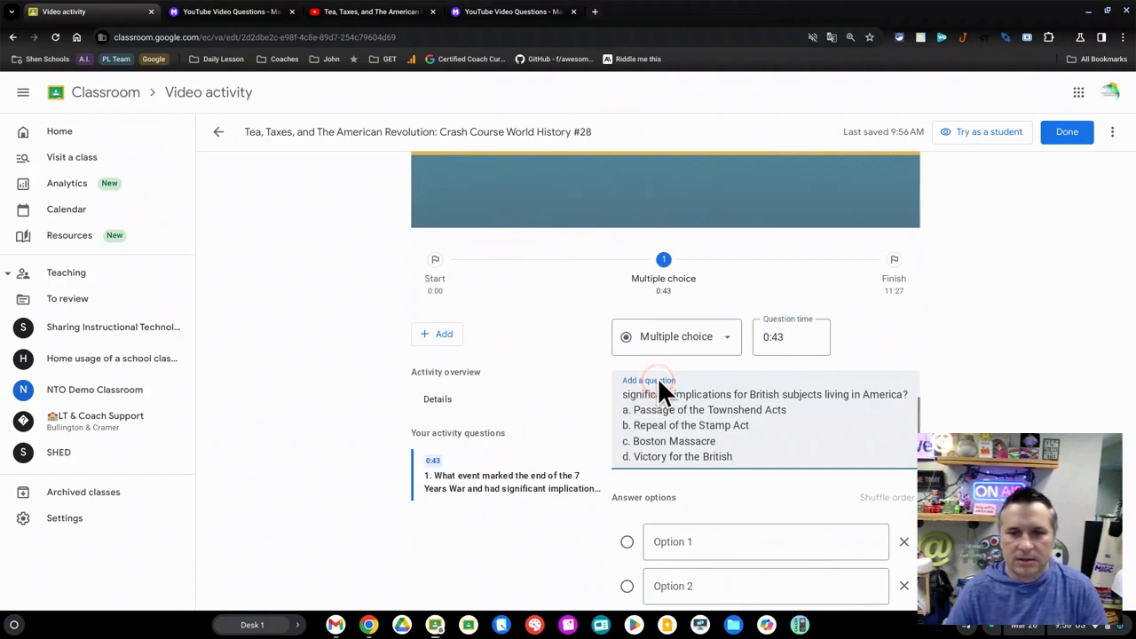
- Move "Passage of the Townshend Acts" and "Repeal of the Stamp Act" from the question text into answer options 1 and 2
drag(787, 410, 637, 406)
key(ctrl+x)
click(677, 532)
key(ctrl+v)
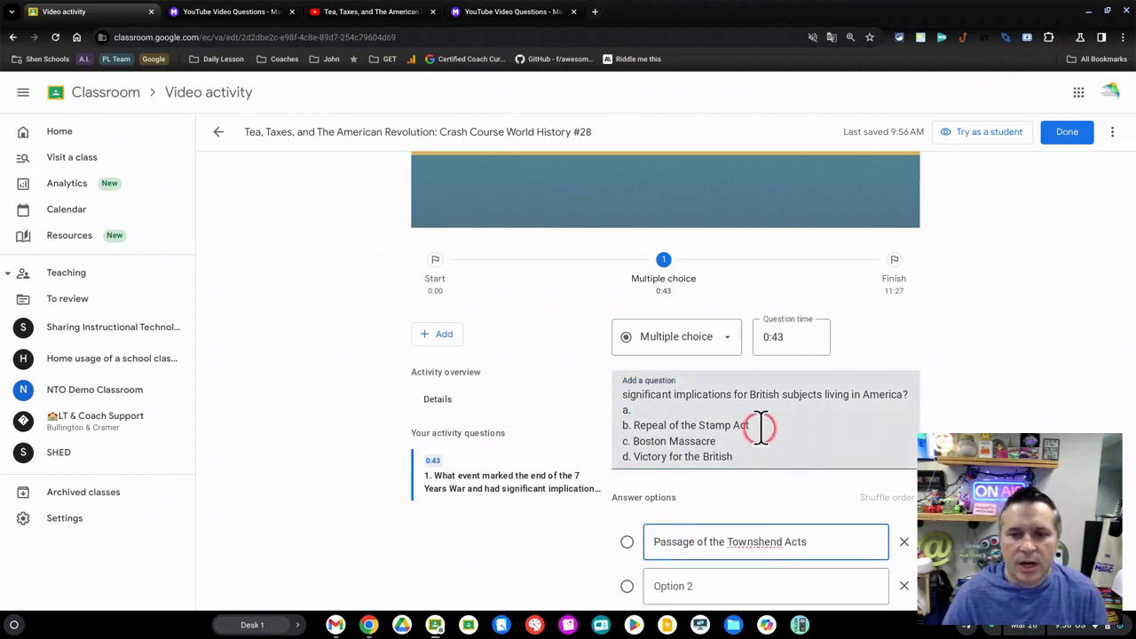
drag(754, 426, 649, 426)
key(ctrl+x)
click(689, 583)
key(ctrl+v)
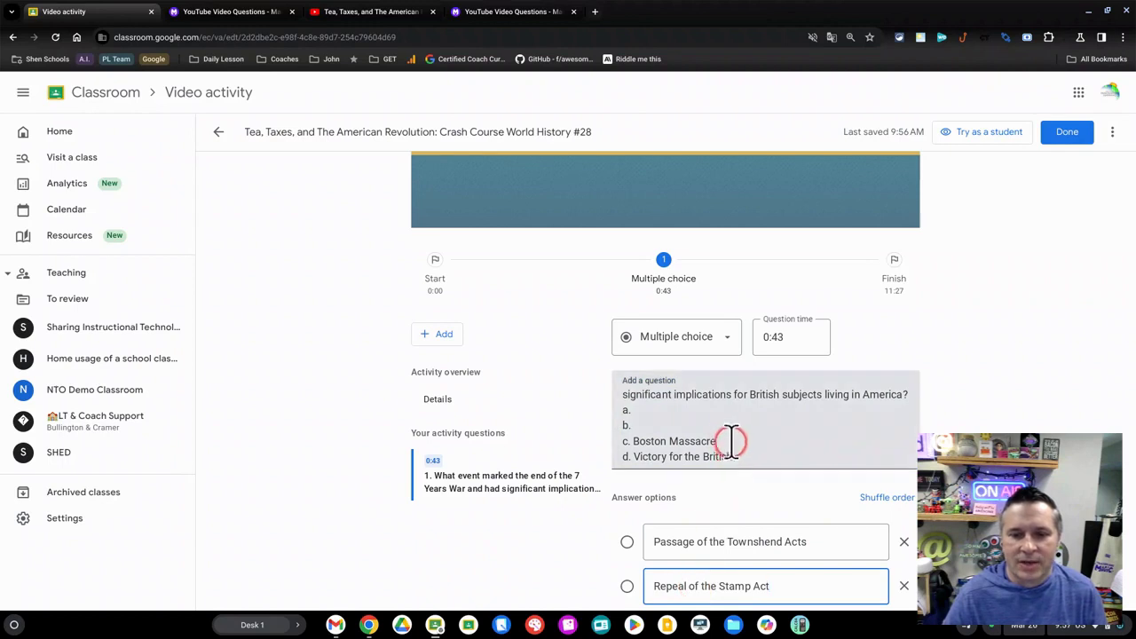
- Move "Boston Massacre" and "Victory for the British" from the question text into answer options 3 and 4
drag(729, 440, 629, 441)
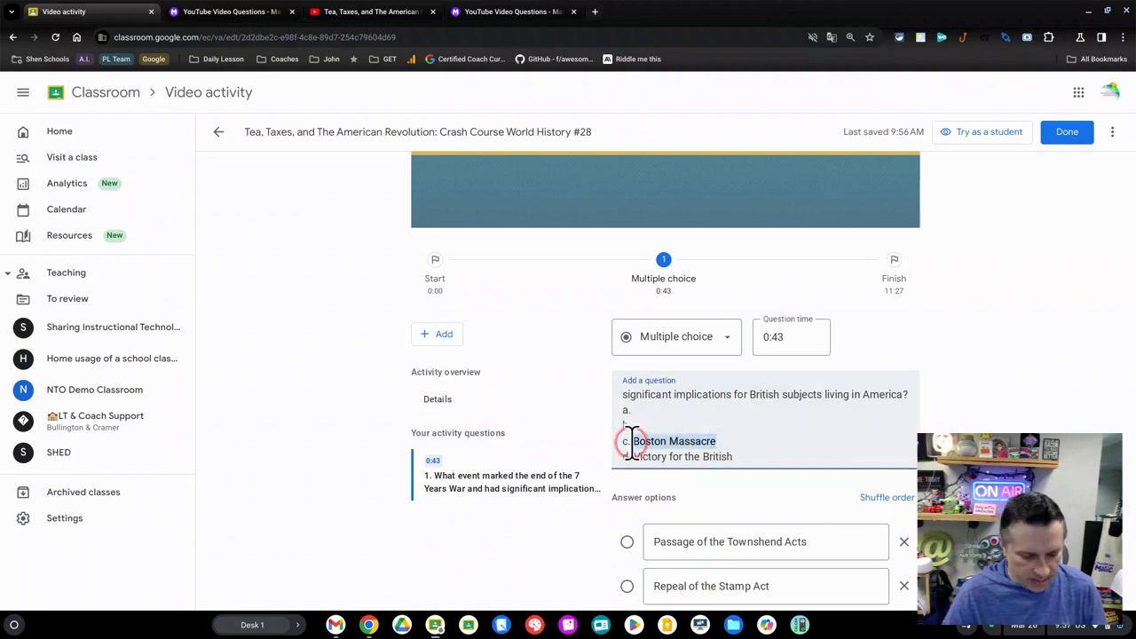
key(ctrl+x)
scroll(722, 598, down, 1)
click(712, 574)
key(ctrl+v)
drag(741, 398, 646, 396)
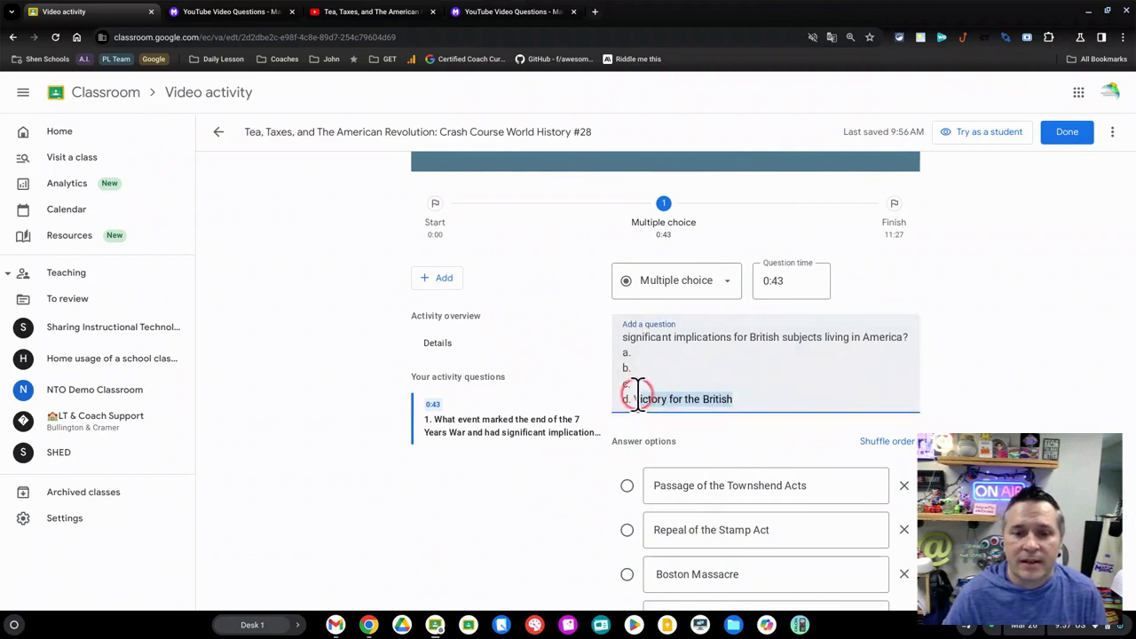
key(ctrl+x)
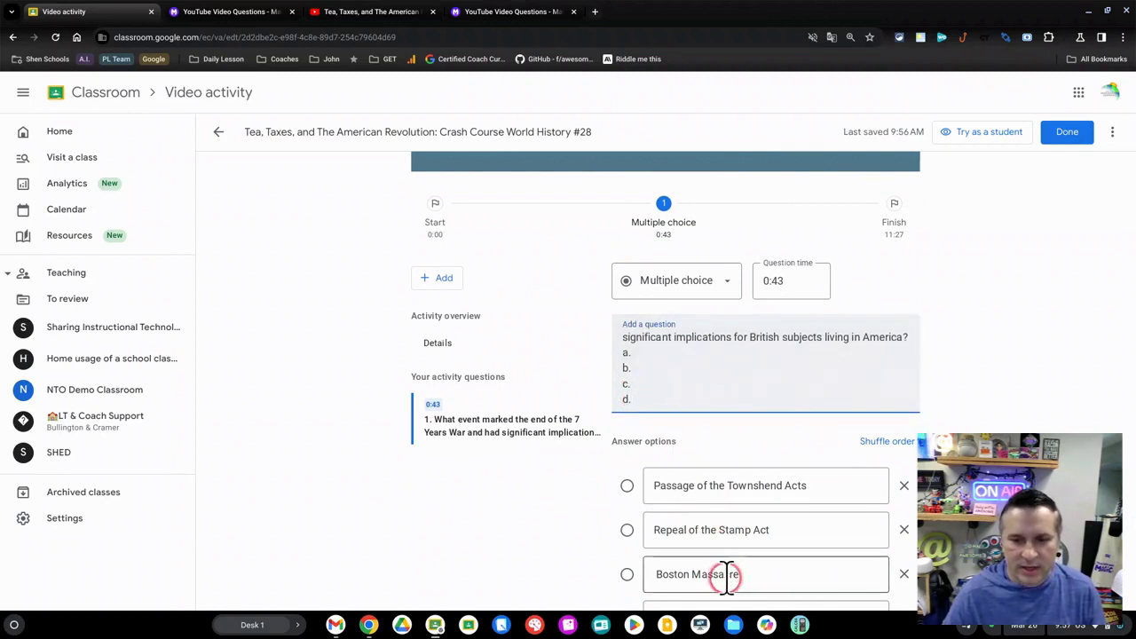
scroll(723, 572, down, 1)
click(679, 516)
key(ctrl+v)
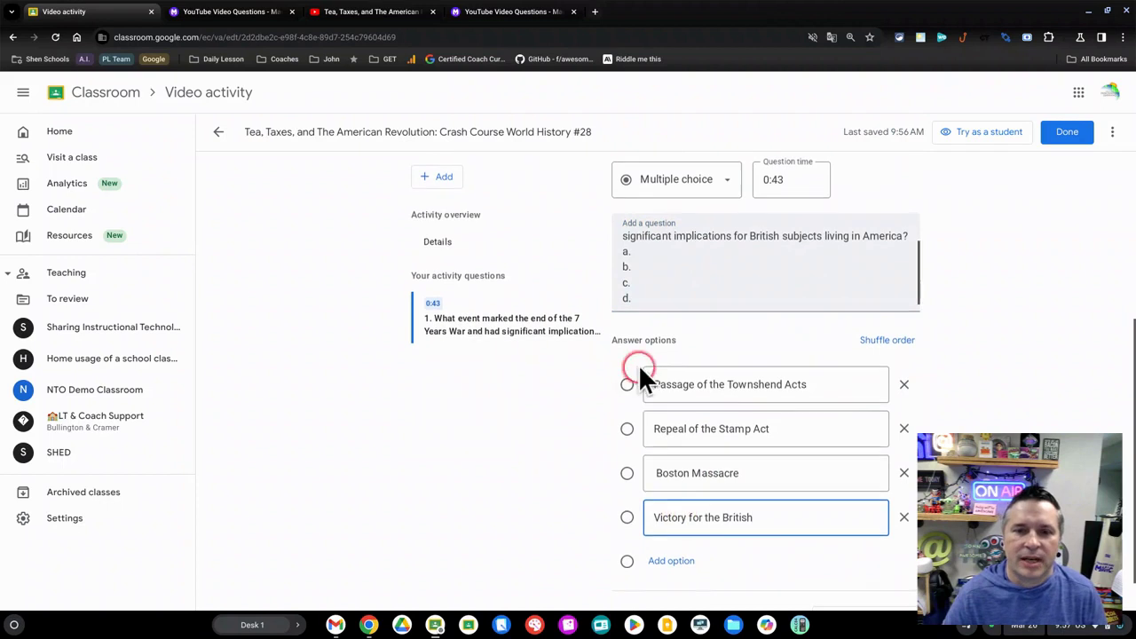
- Delete the leftover letters a. to d. from the end of the question text
scroll(641, 380, up, 1)
drag(638, 383, 618, 349)
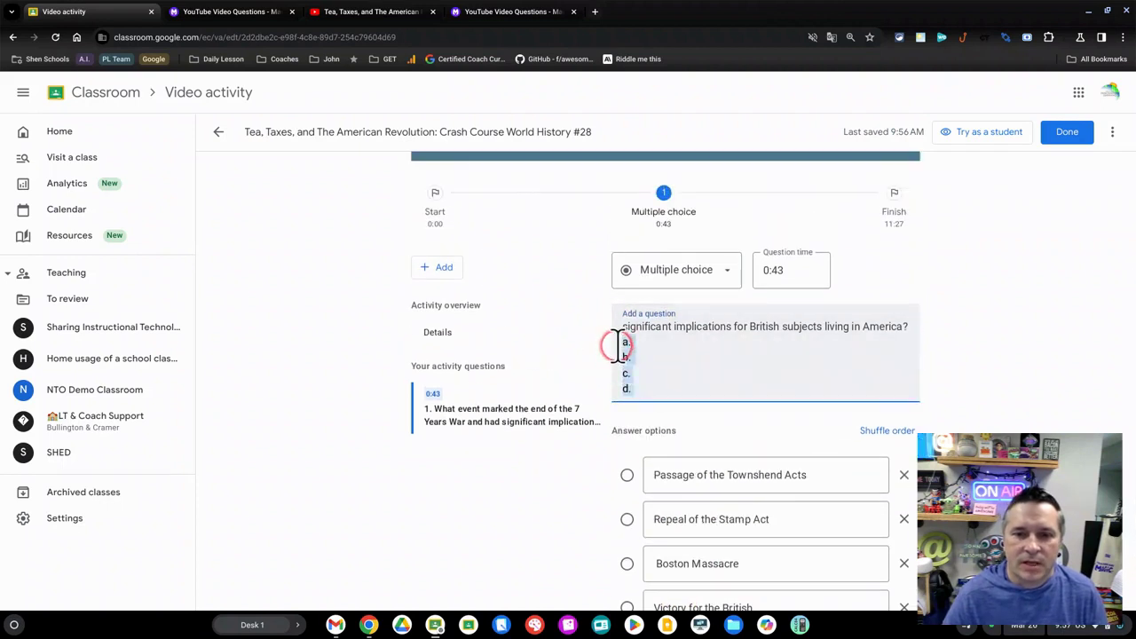
key(BackSpace)
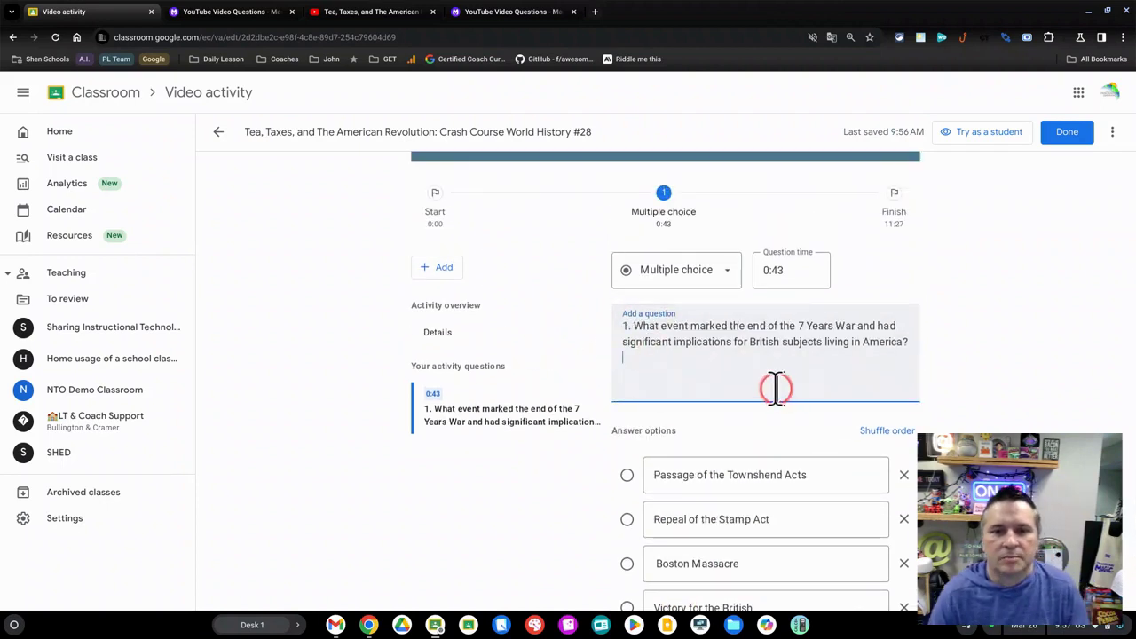
- Move "The French and Indian War" from the question text into answer option 4, replacing its existing text
click(633, 324)
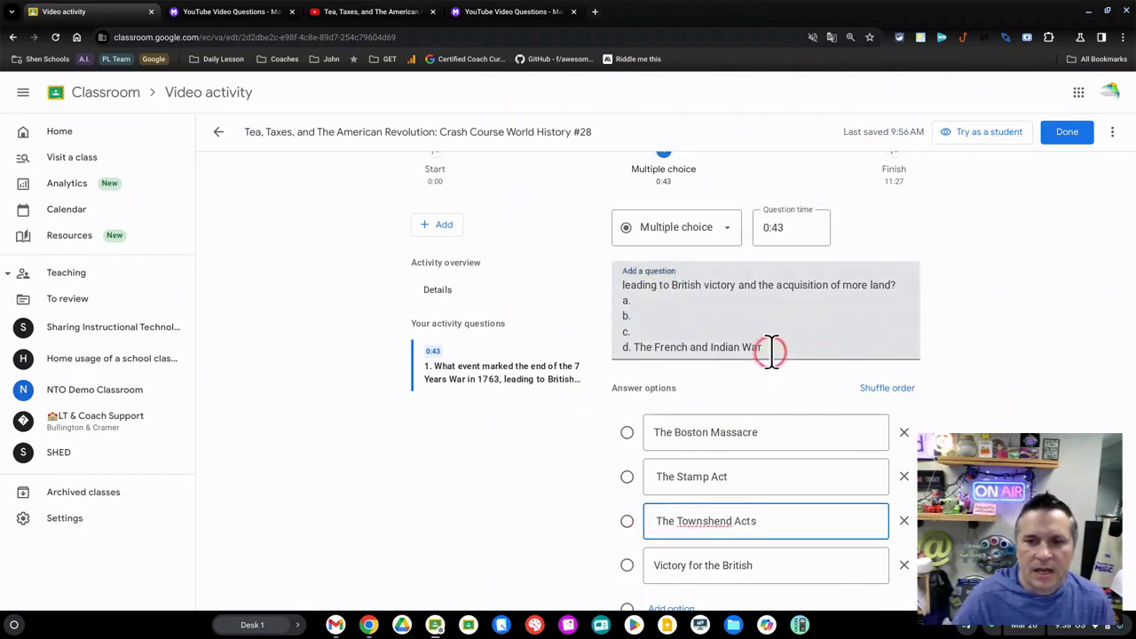
drag(771, 350, 647, 350)
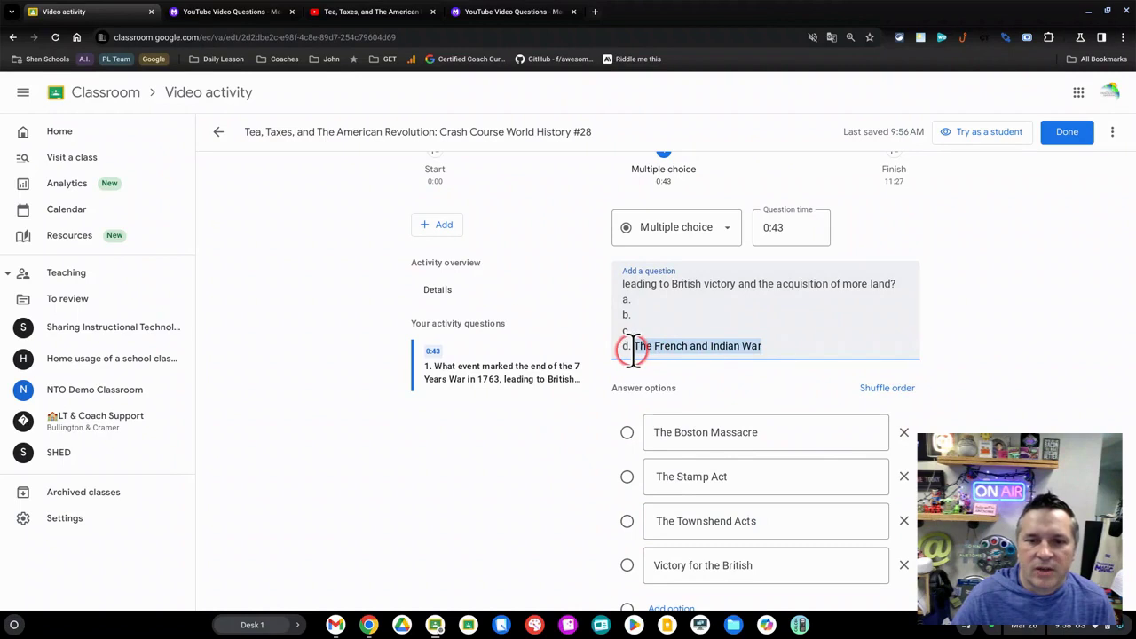
key(ctrl+x)
drag(767, 564, 661, 565)
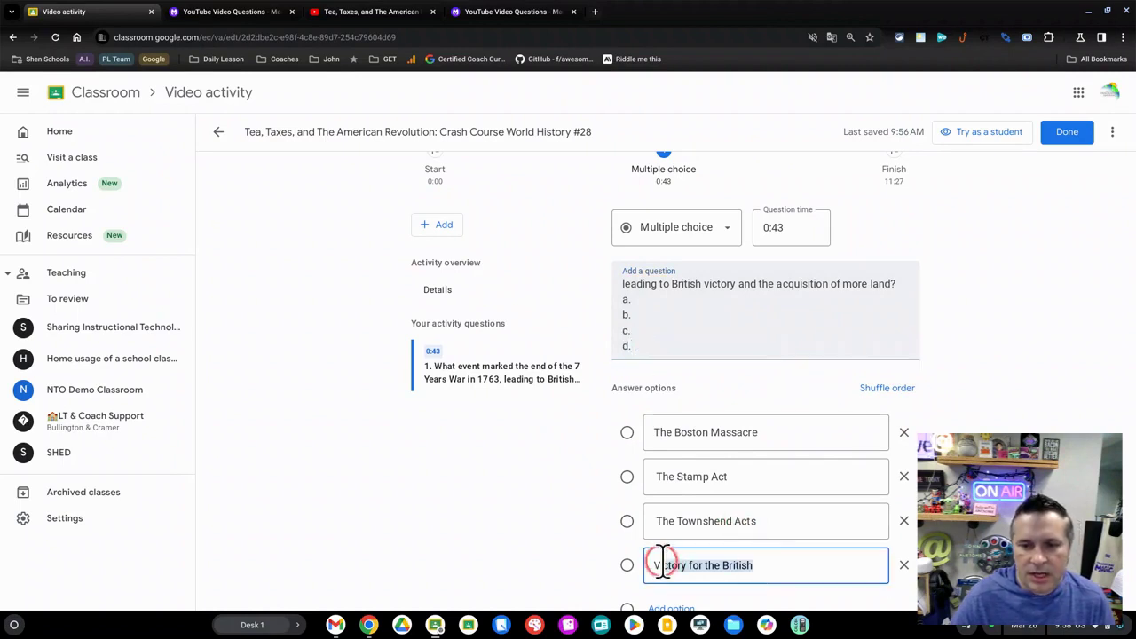
key(ctrl+v)
- Mark "The French and Indian War" as the correct answer and delete the leftover letters a. to d. from the question text
click(626, 564)
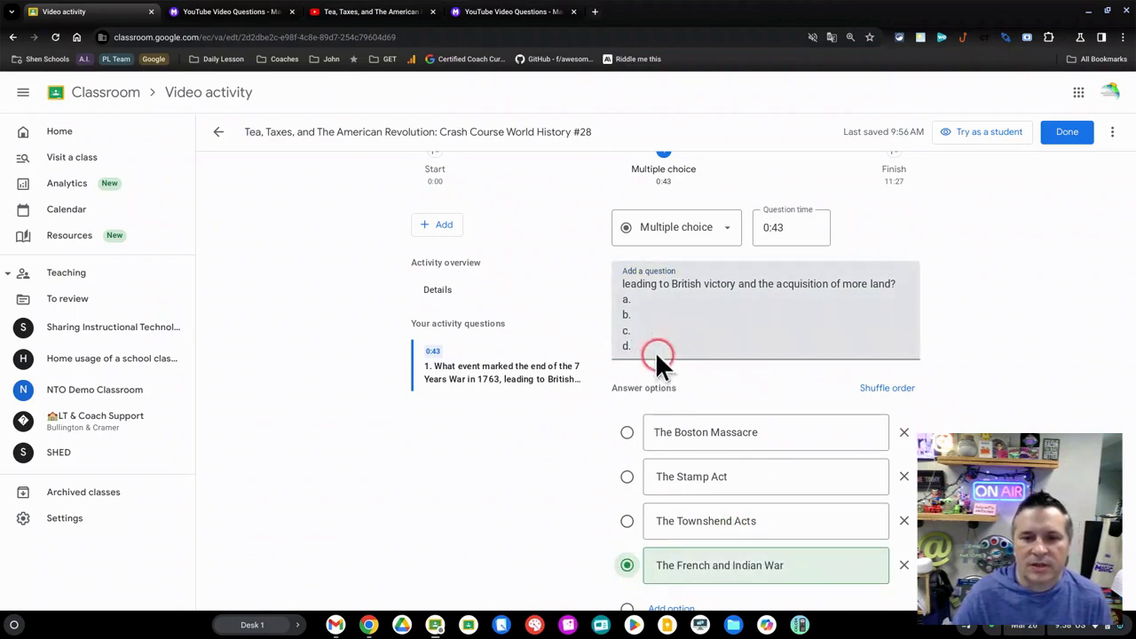
drag(650, 338, 617, 302)
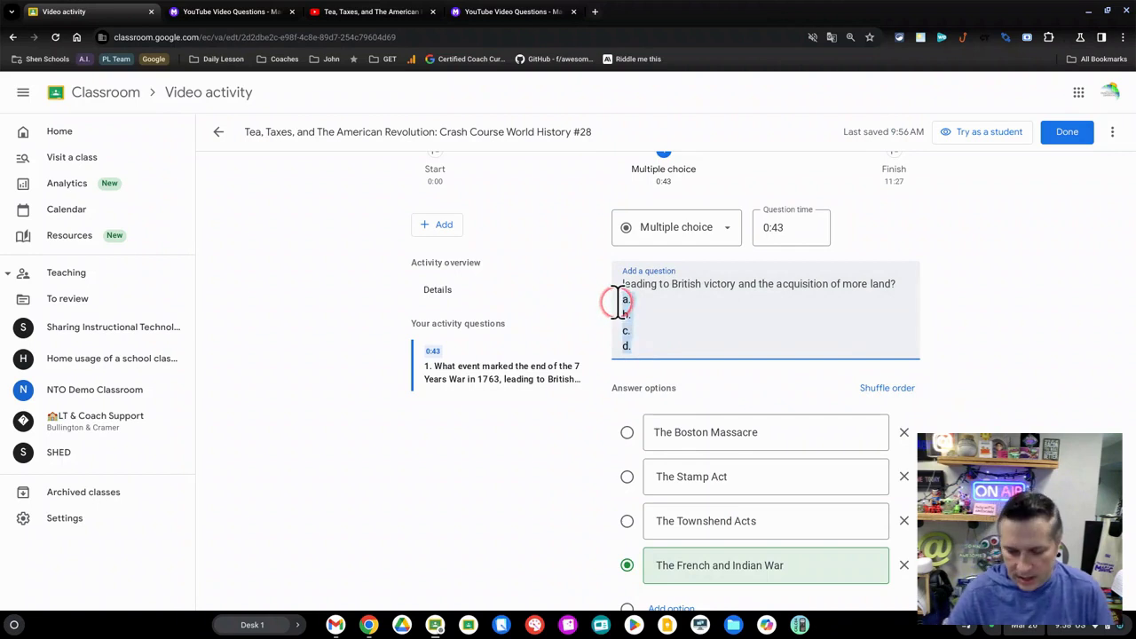
key(BackSpace)
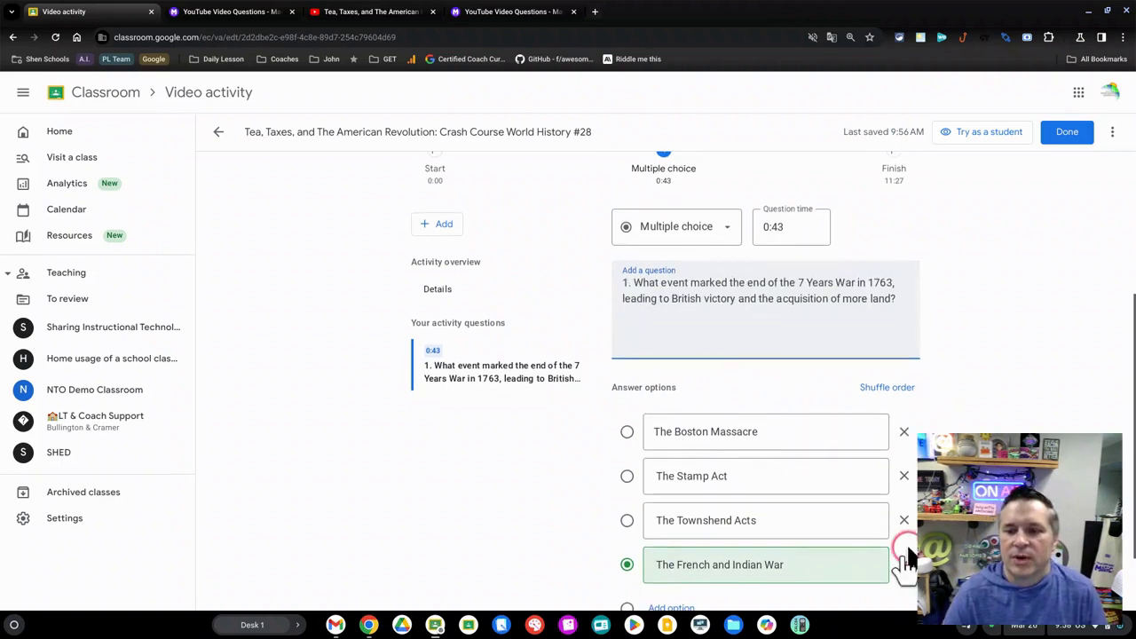
- Save the multiple choice question at 0:43 and finish editing the video activity
scroll(825, 565, down, 2)
click(854, 566)
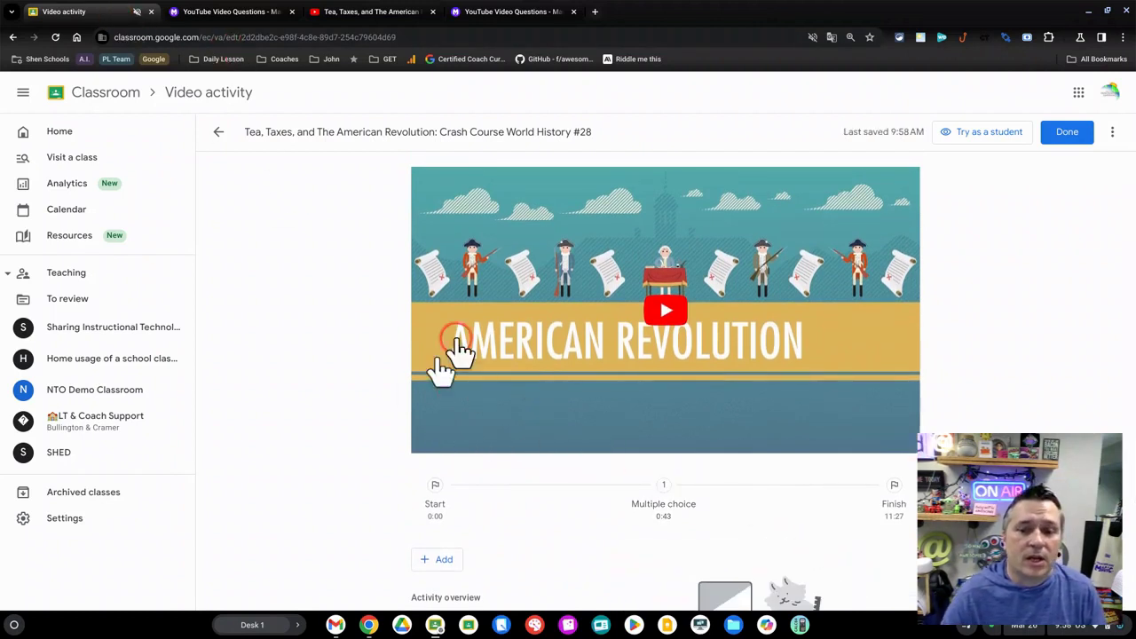
scroll(576, 465, down, 2)
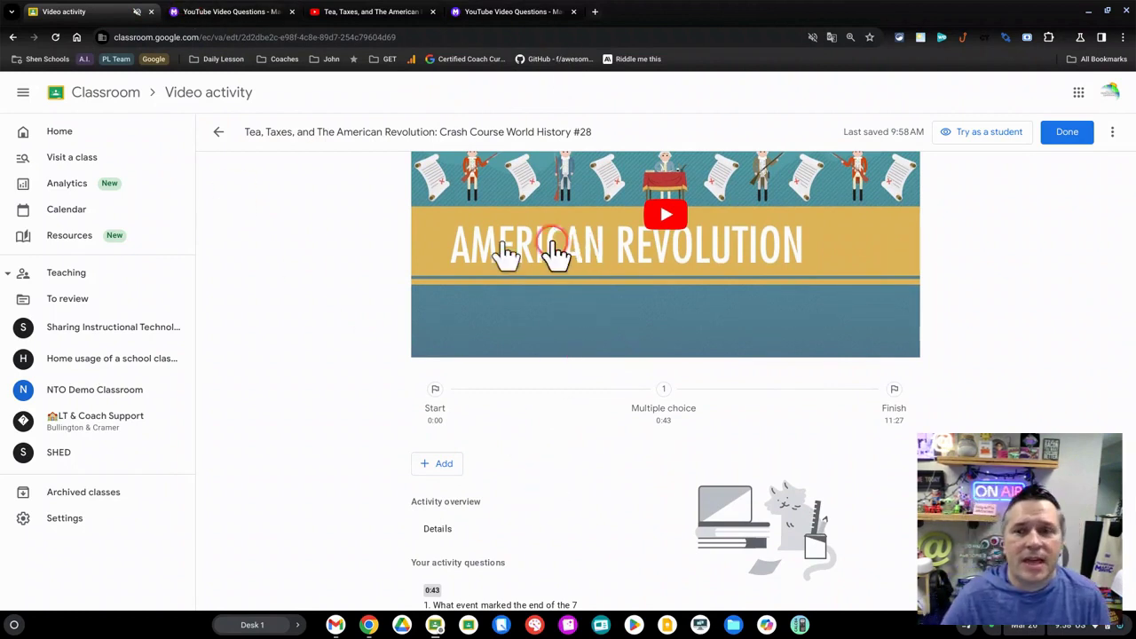
click(1068, 133)
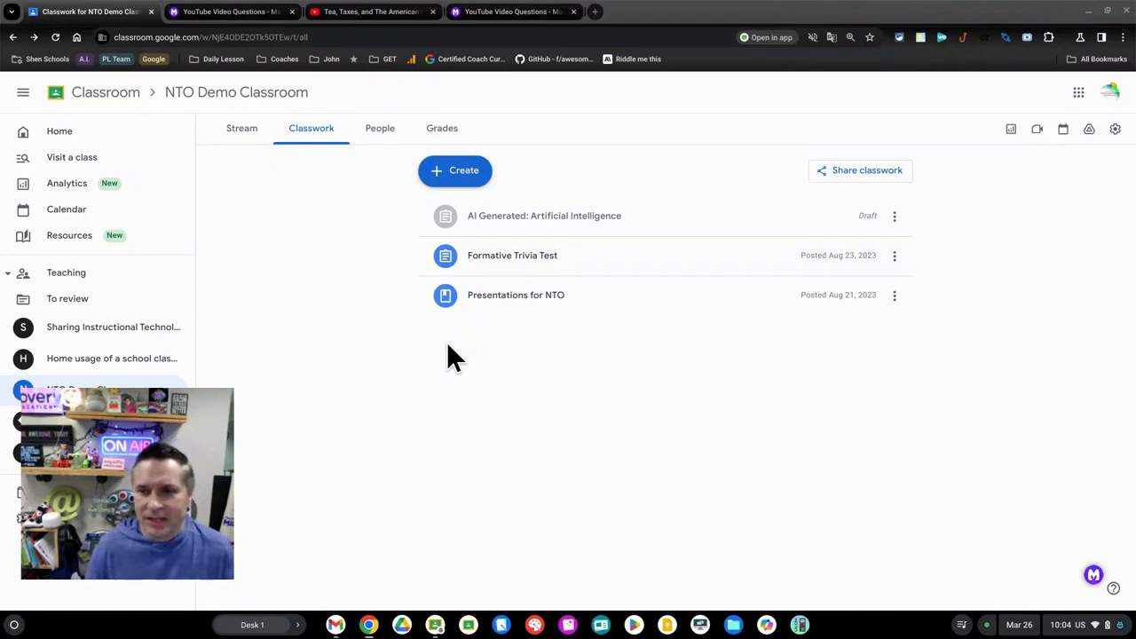
- Create a new assignment in the NTO Demo Classroom and look through the add-ons offered for it
click(456, 172)
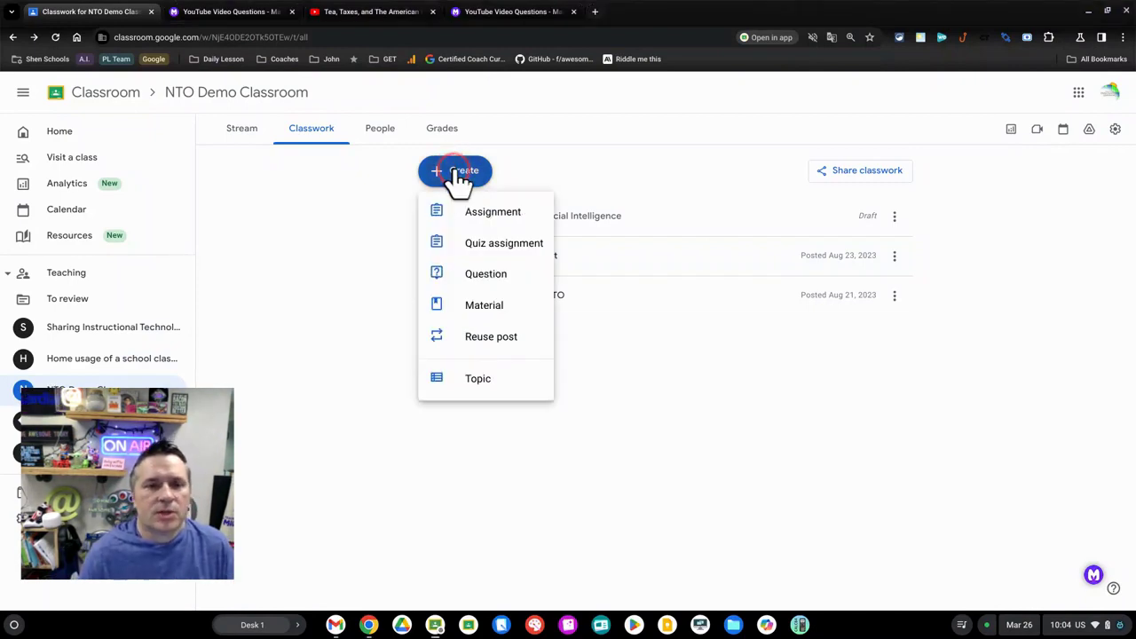
click(493, 214)
scroll(633, 433, down, 1)
scroll(633, 433, up, 1)
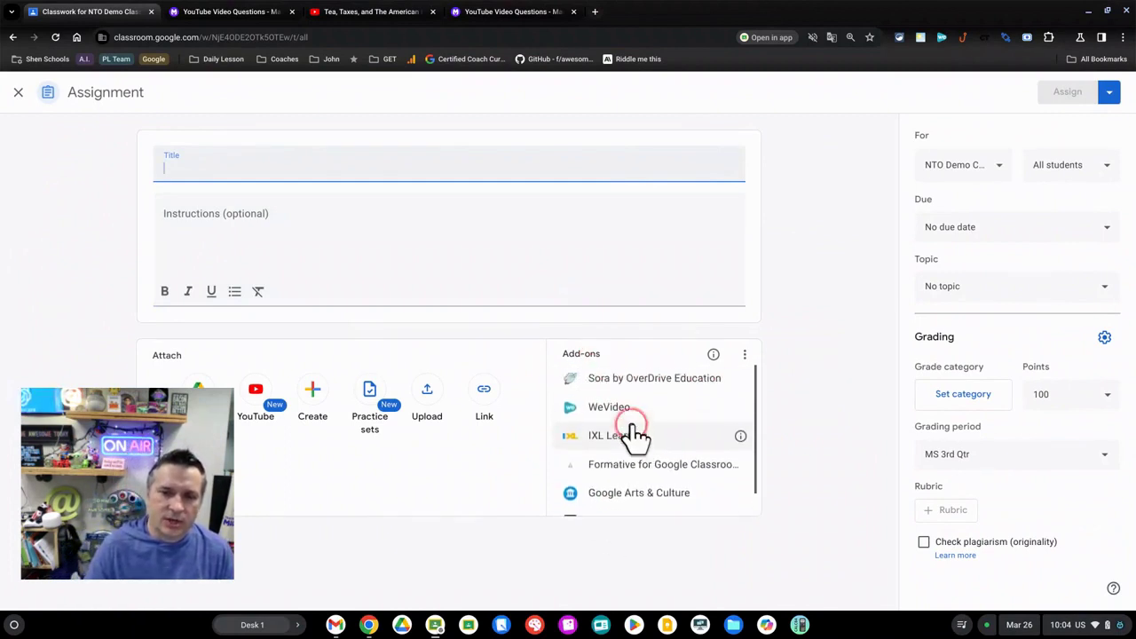
scroll(633, 433, down, 1)
scroll(636, 417, up, 1)
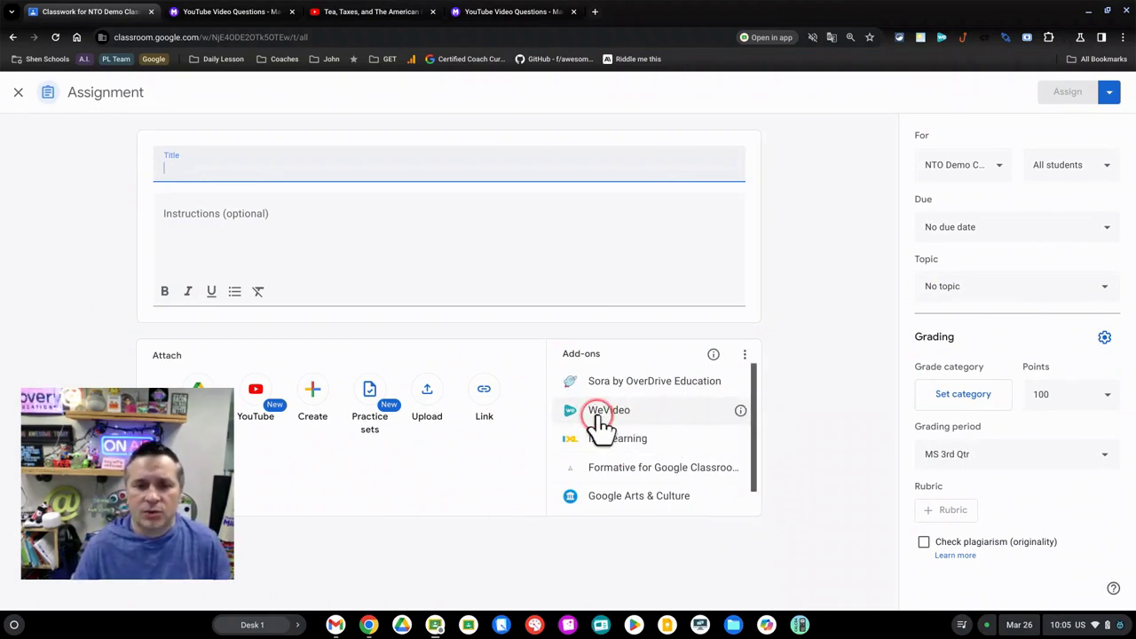
scroll(603, 453, down, 1)
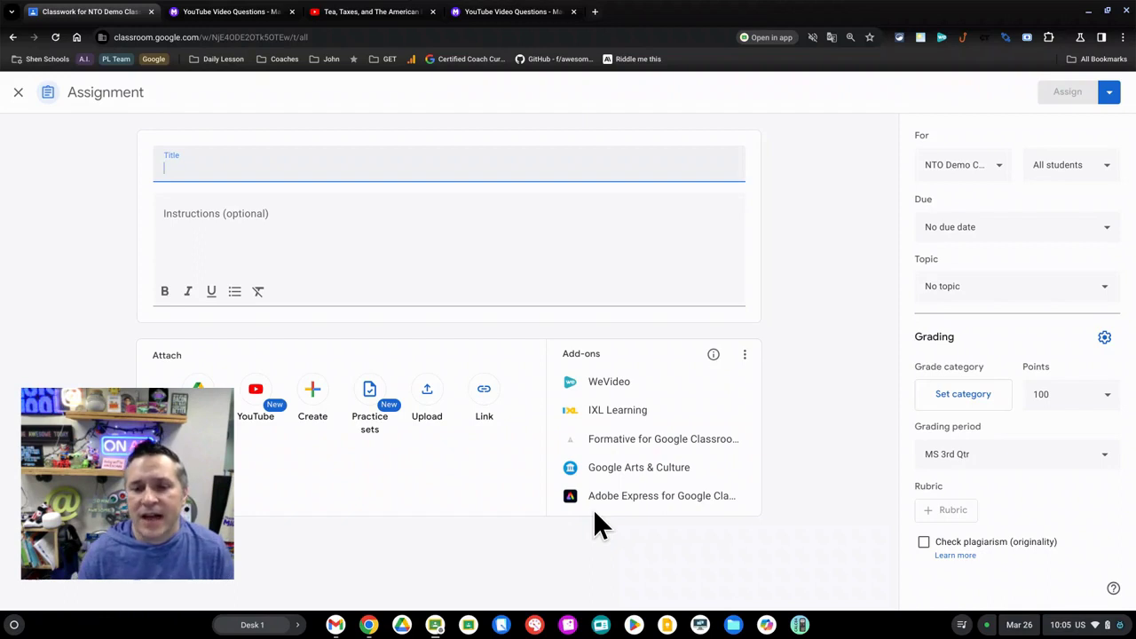
- Open the Google Arts & Culture add-on and search it for "American Revolution"
click(616, 456)
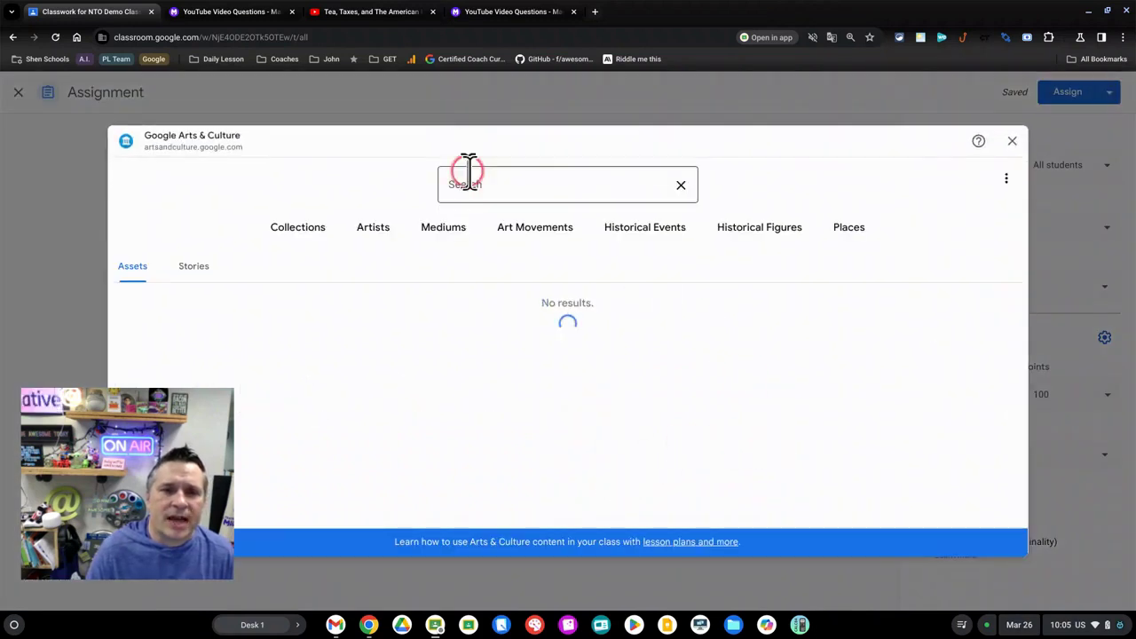
click(480, 185)
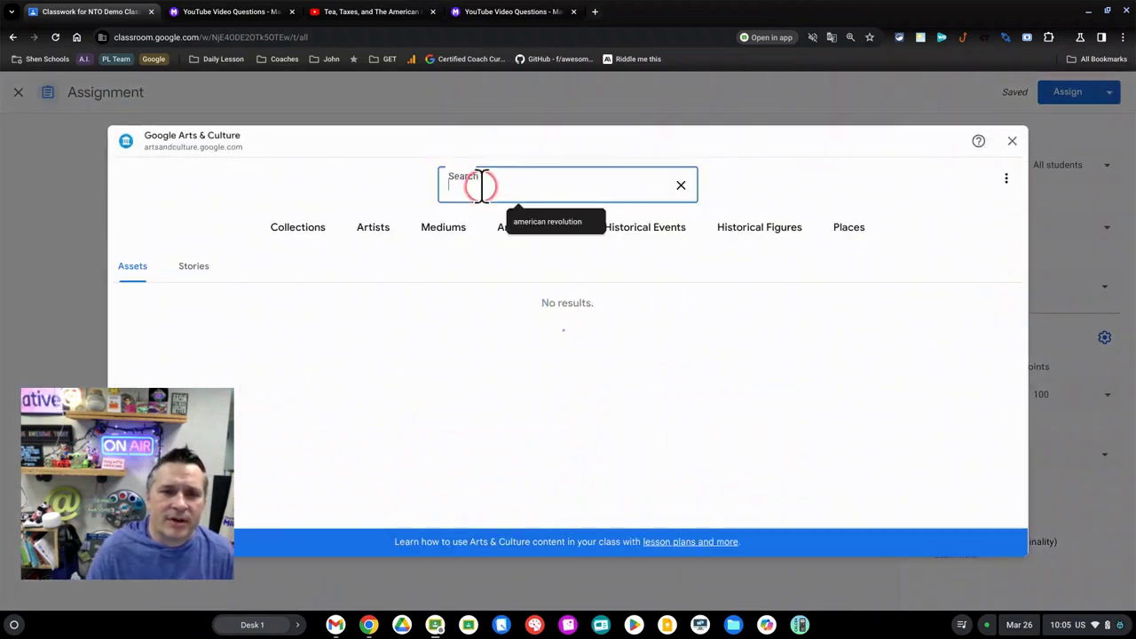
text(American)
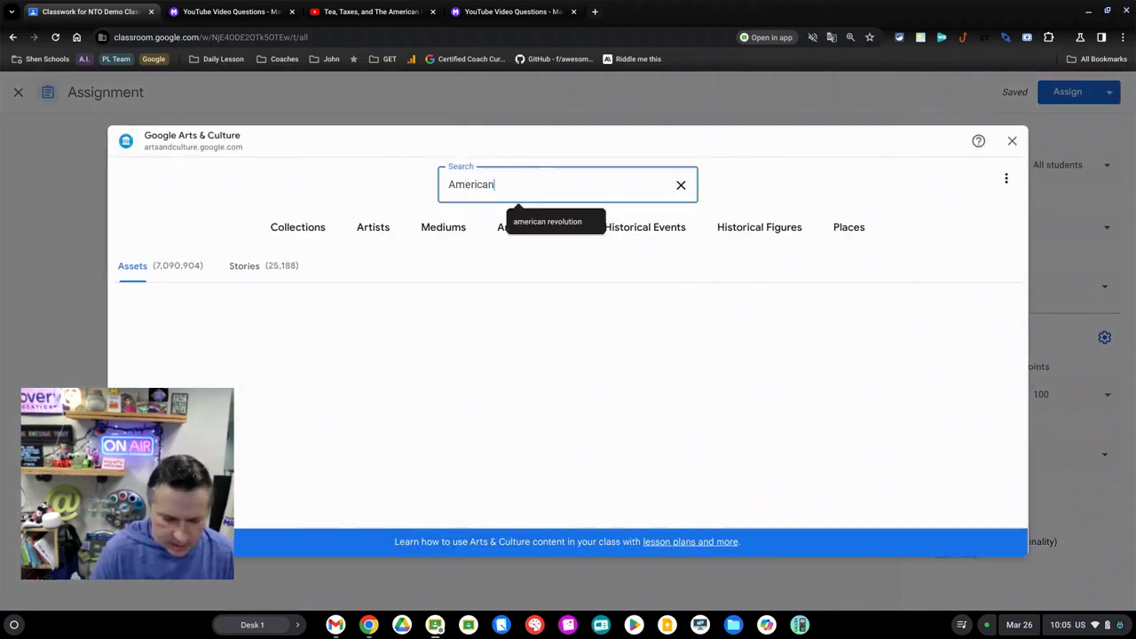
text( Revolution)
key(Return)
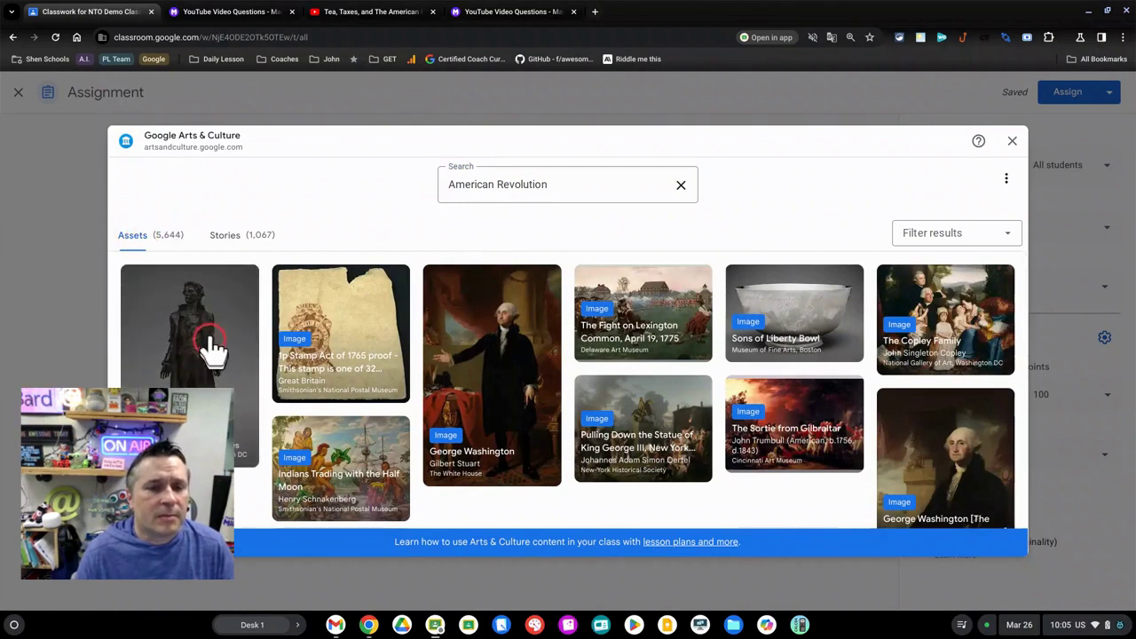
- Preview the story "Up Close with George Washington" from the story results and close the Google Arts & Culture add-on
click(227, 238)
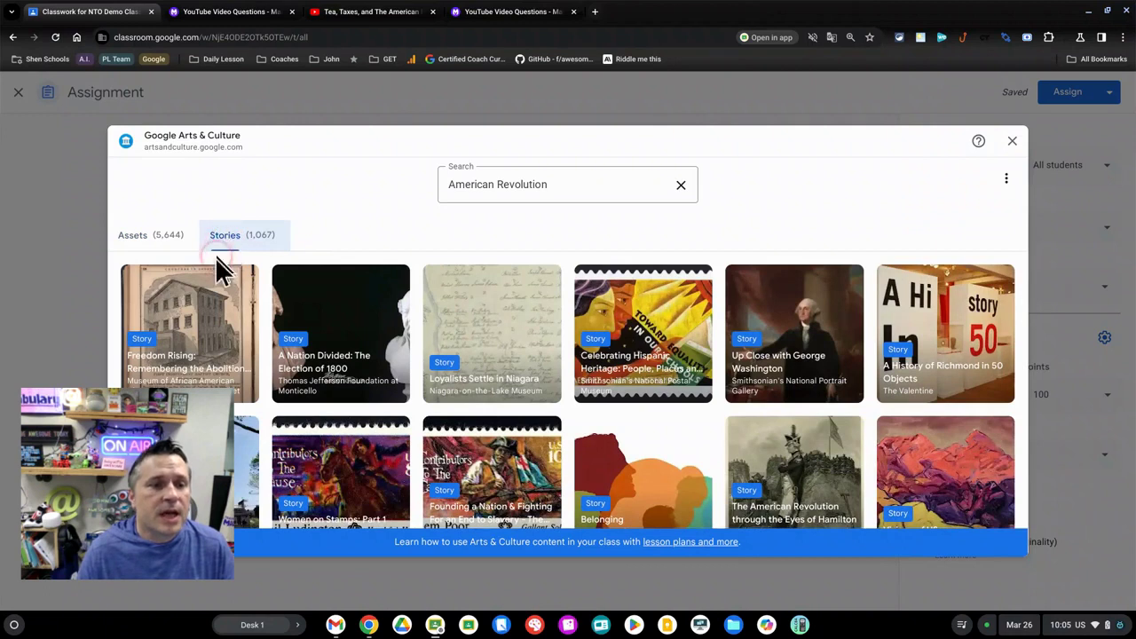
click(787, 342)
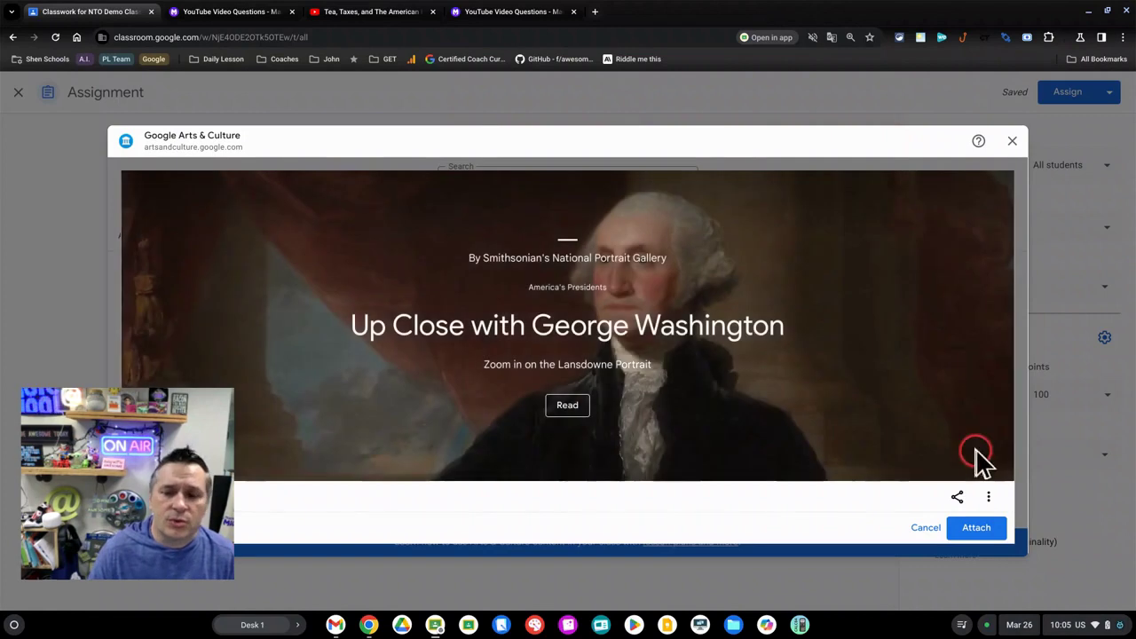
click(981, 525)
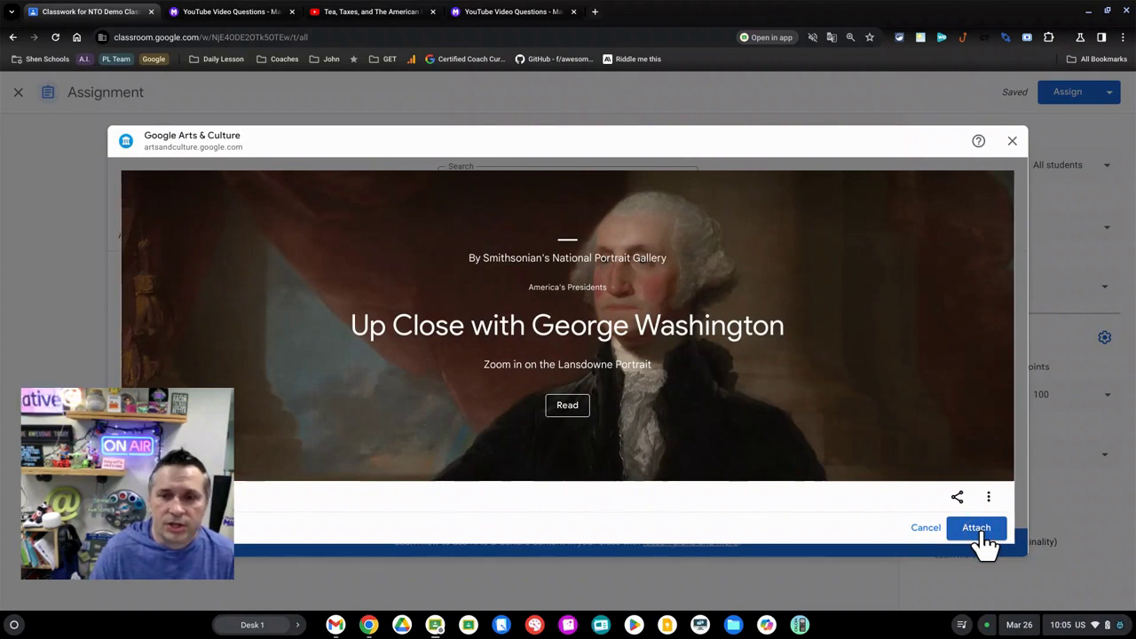
click(570, 343)
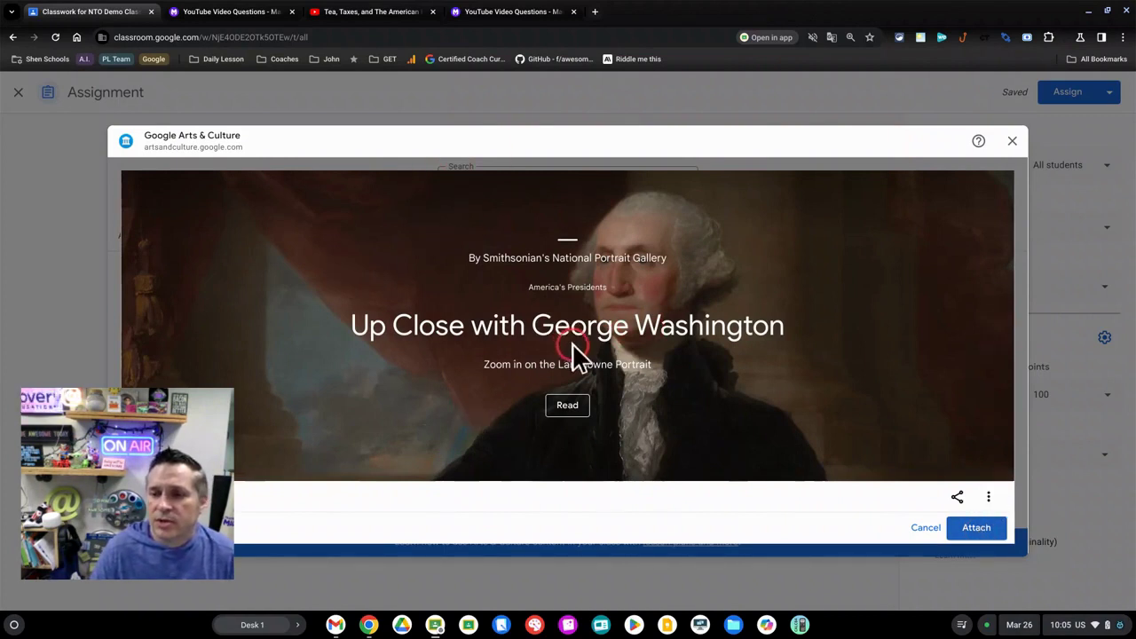
click(1012, 141)
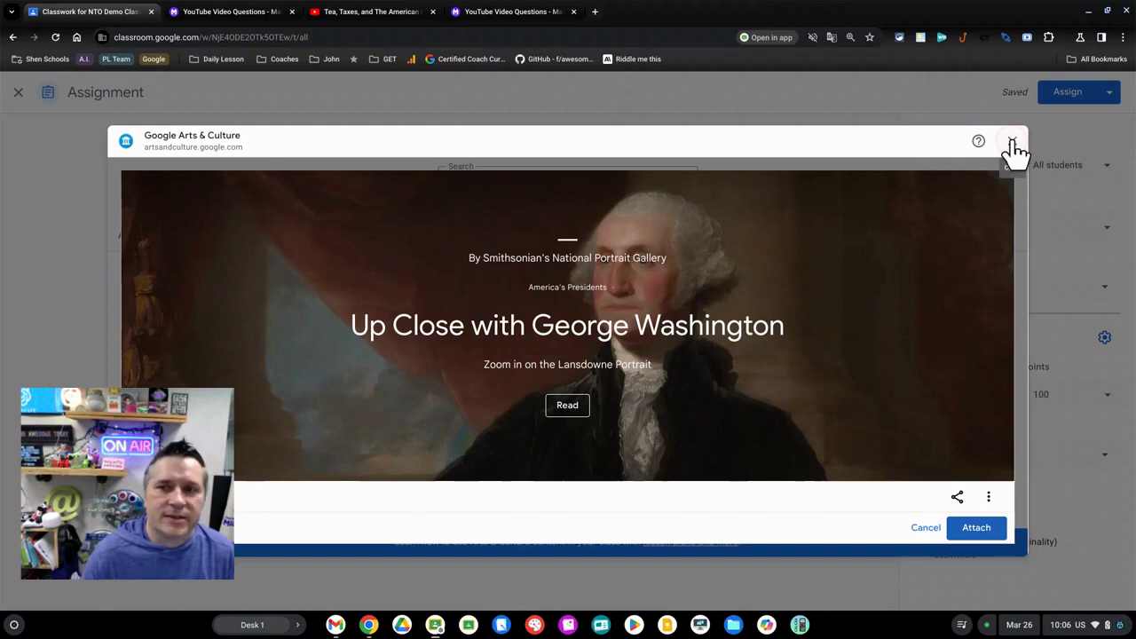
click(1012, 141)
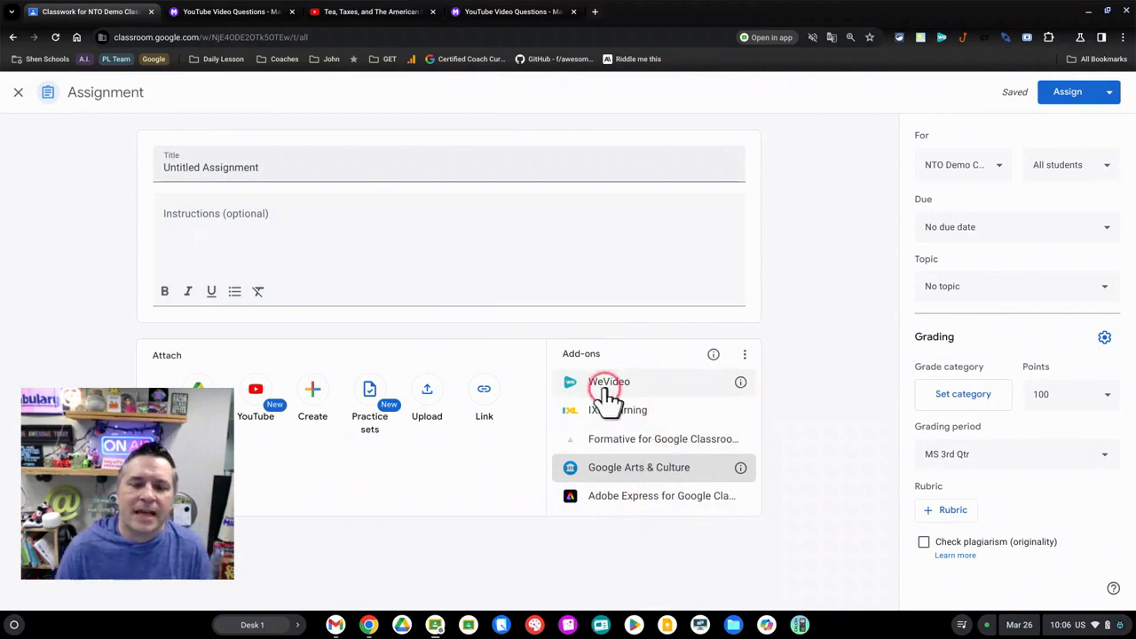
scroll(689, 461, up, 1)
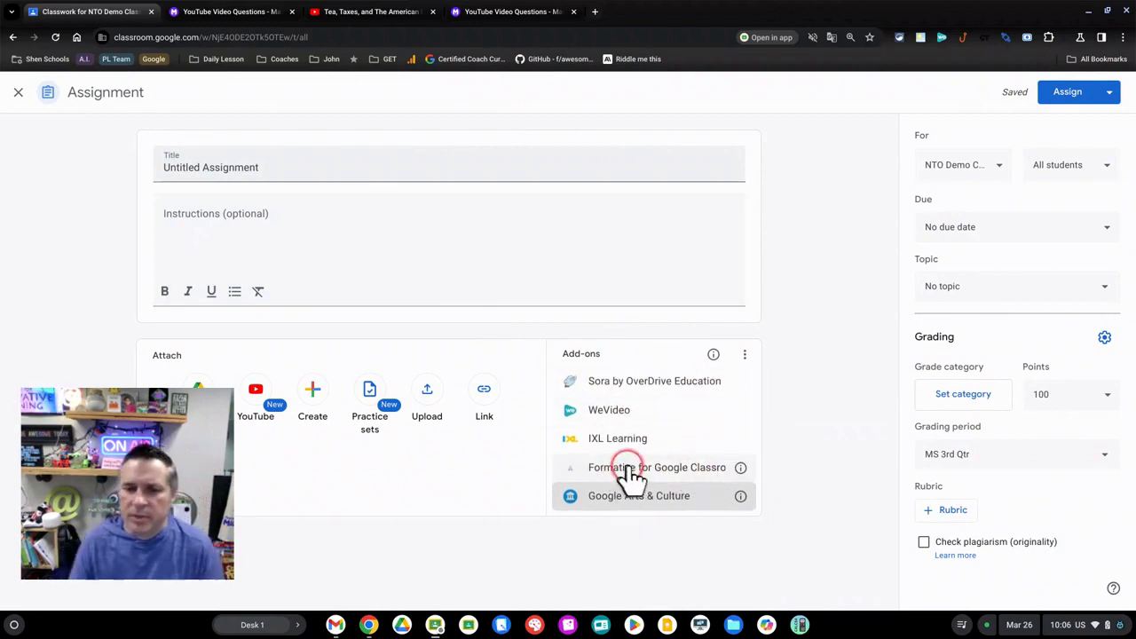
scroll(626, 479, down, 1)
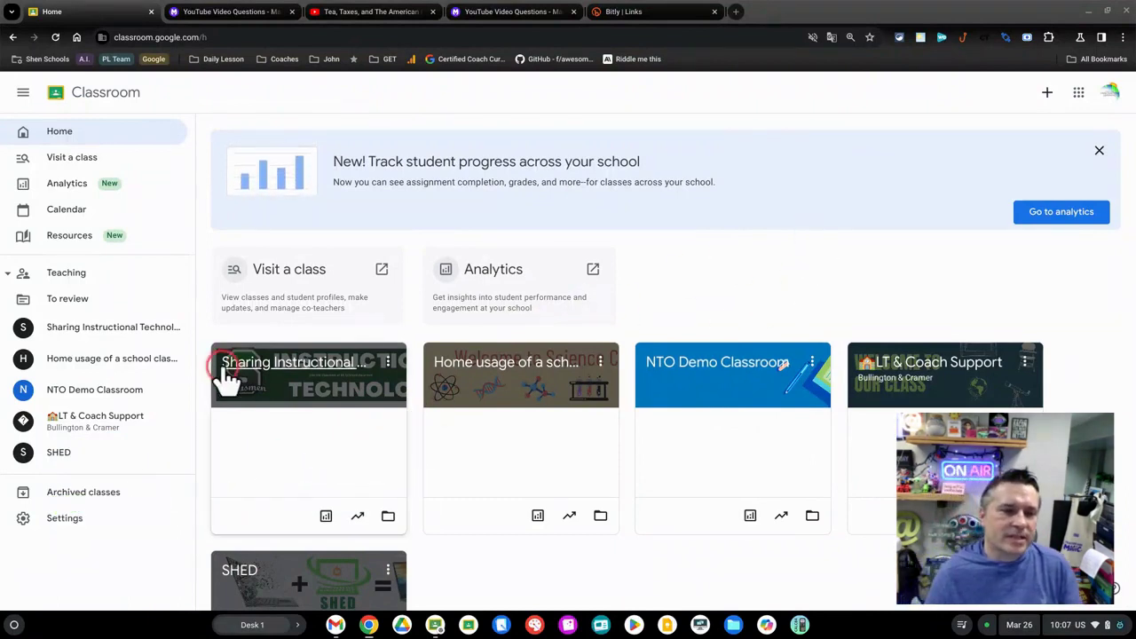
- Open the Sharing Instructional Technology class and review its stream posts on the WeVideo add-on and converting Google Forms into practice sets
click(316, 370)
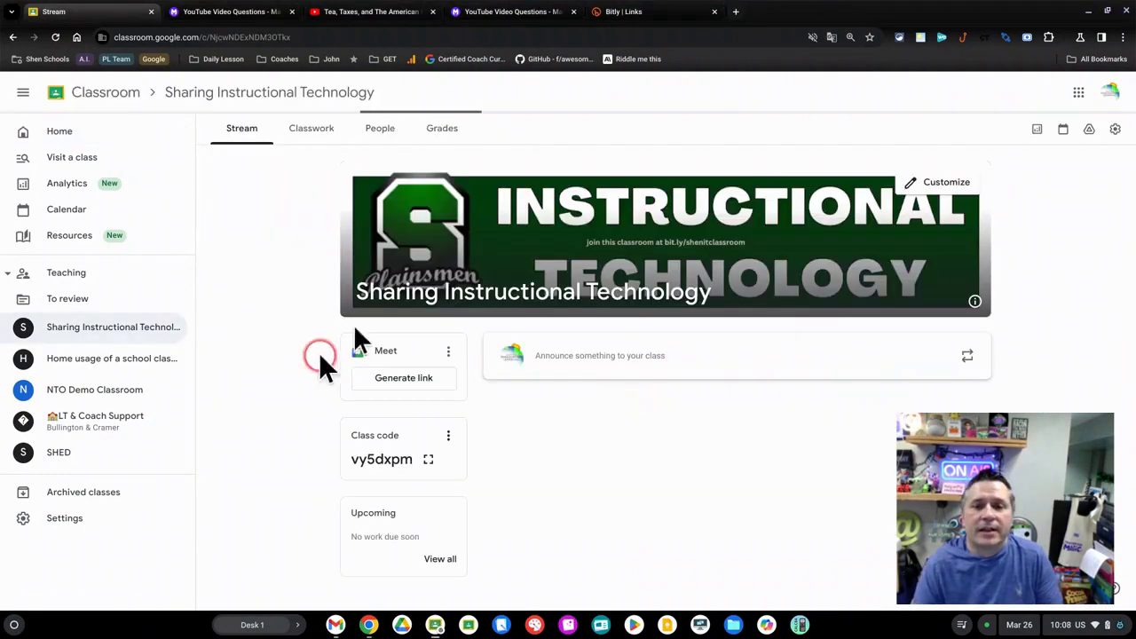
click(795, 189)
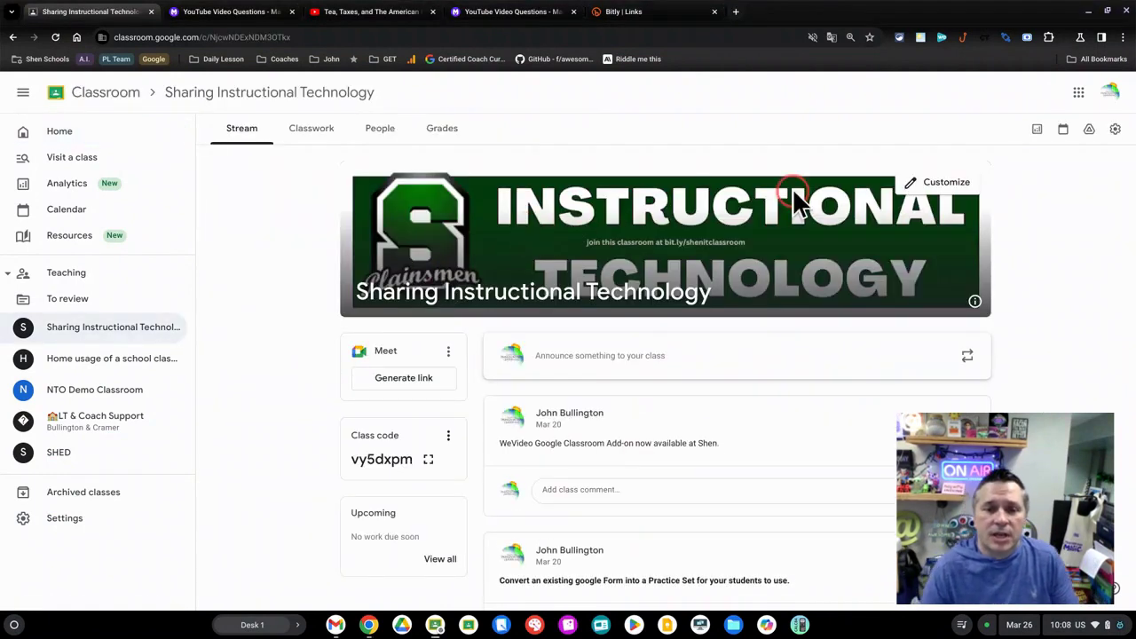
scroll(768, 246, down, 3)
click(804, 264)
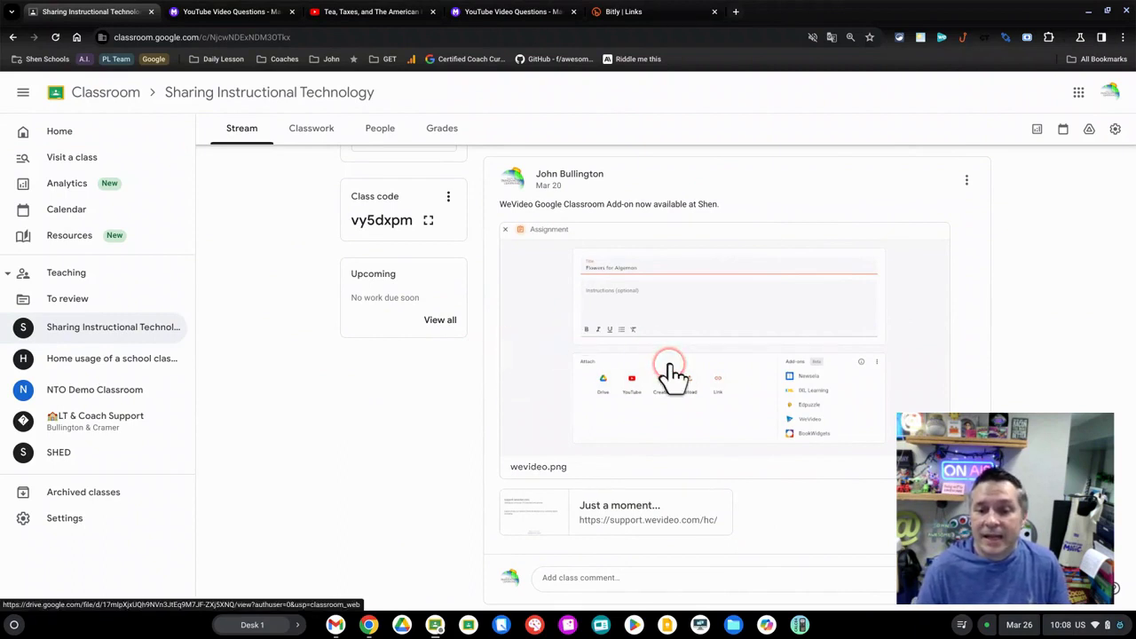
scroll(712, 443, down, 2)
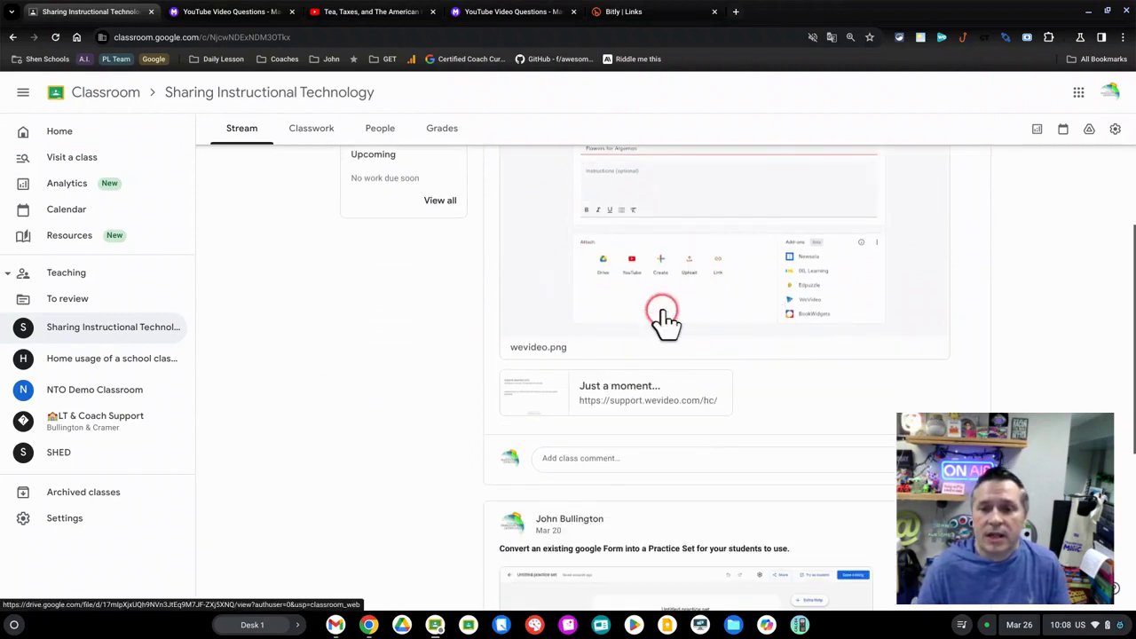
scroll(665, 322, up, 2)
scroll(663, 327, down, 4)
scroll(661, 331, down, 2)
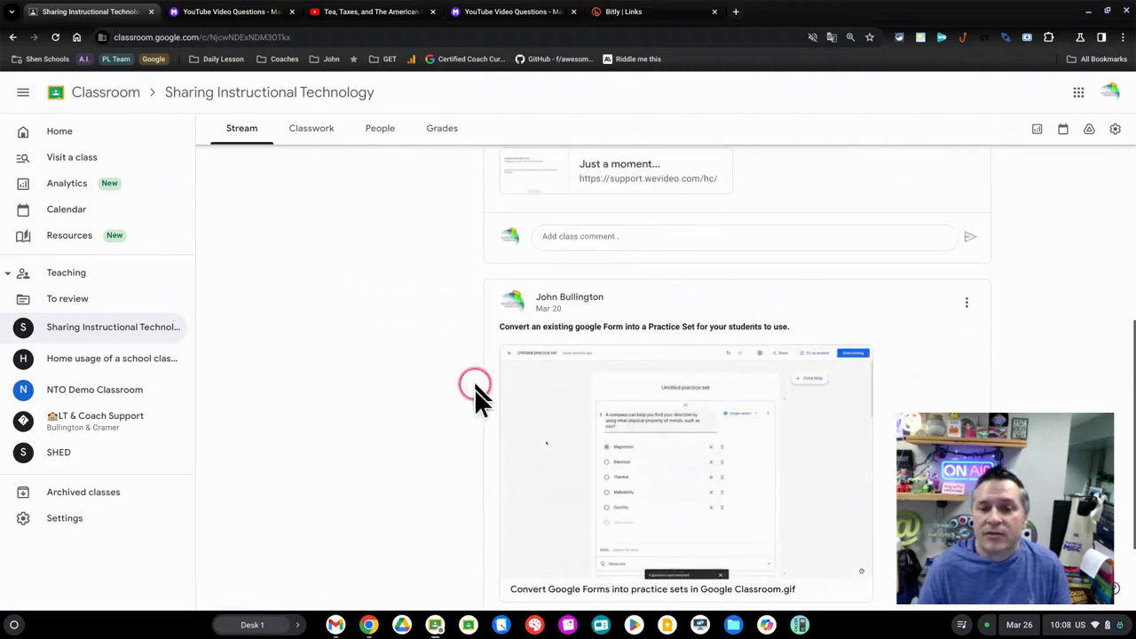
scroll(714, 448, down, 3)
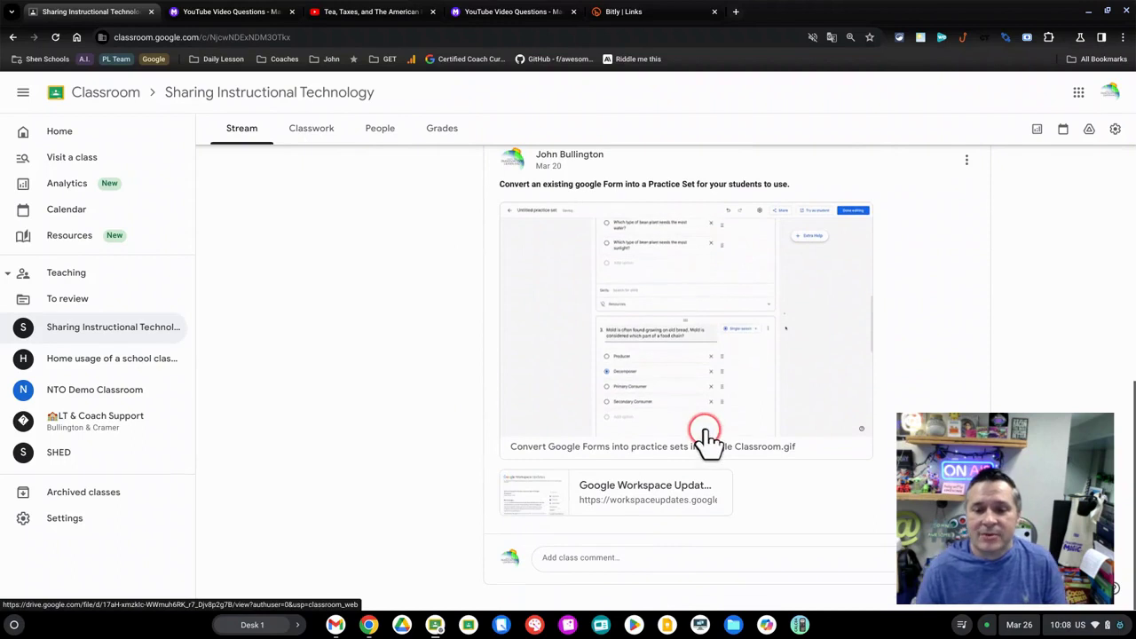
scroll(672, 375, up, 7)
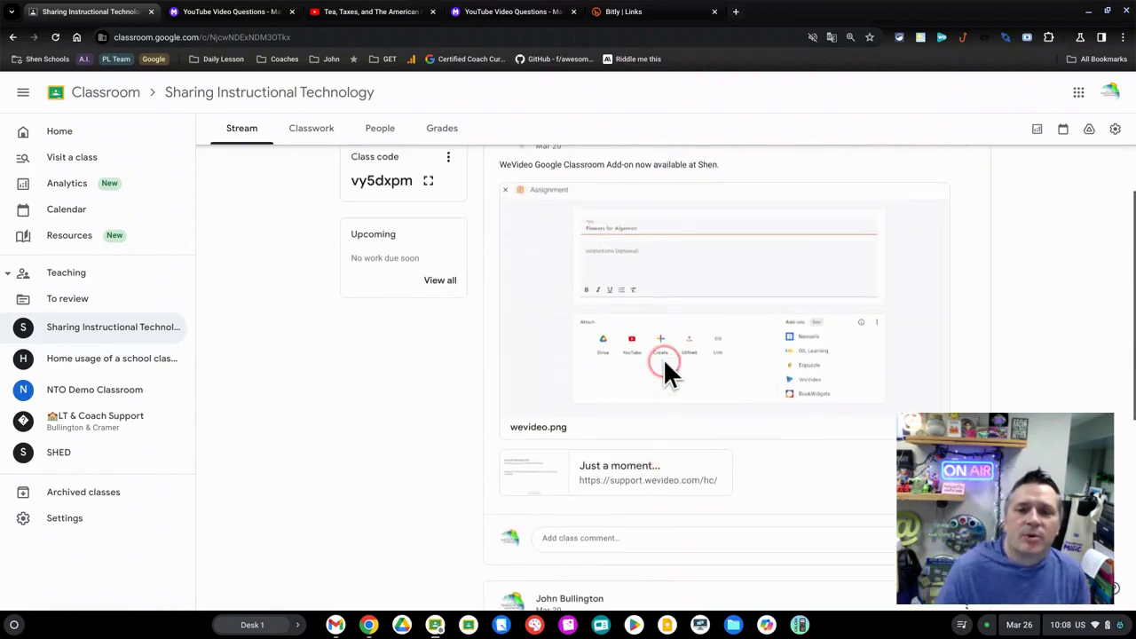
scroll(666, 368, up, 3)
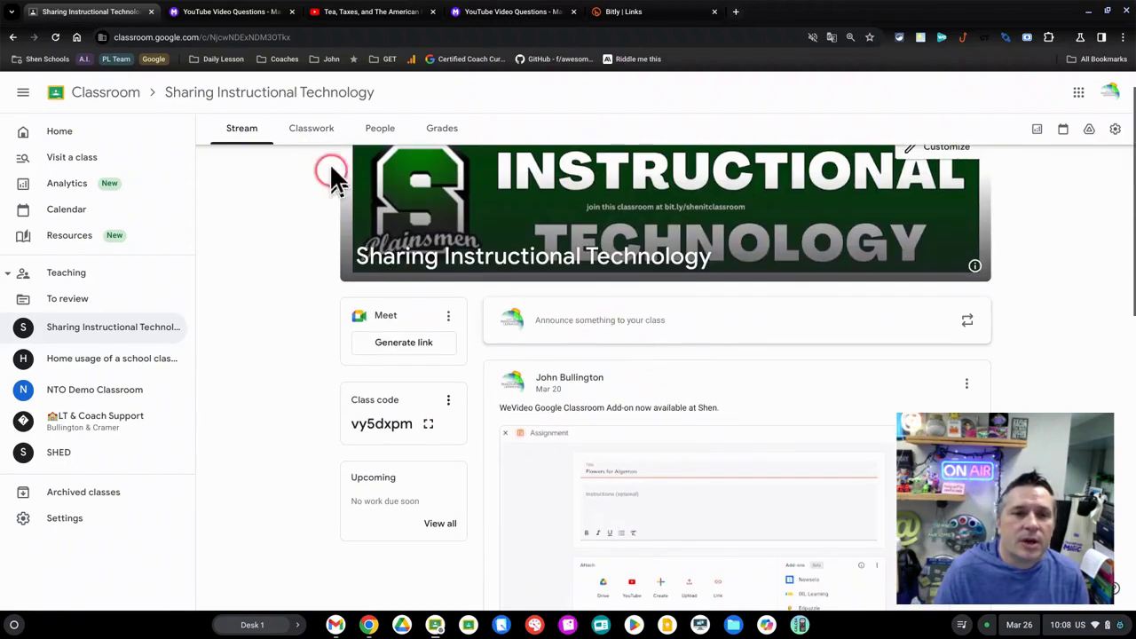
- Look through the Top Tips Cards materials in the classwork of the Sharing Instructional Technology class
click(311, 132)
scroll(373, 346, down, 3)
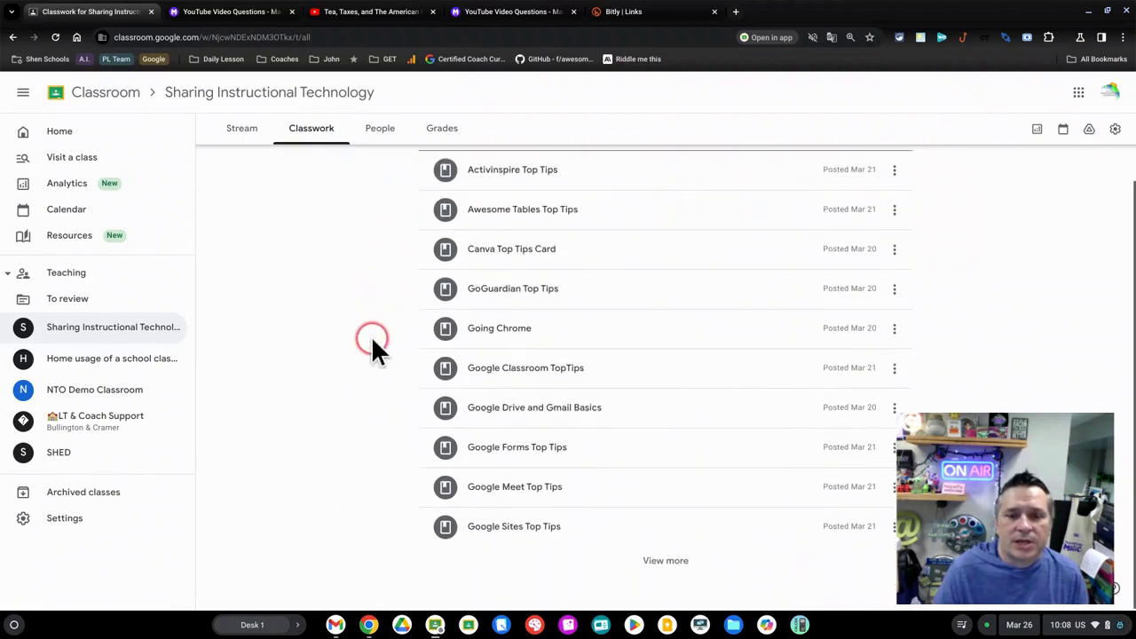
scroll(371, 337, up, 2)
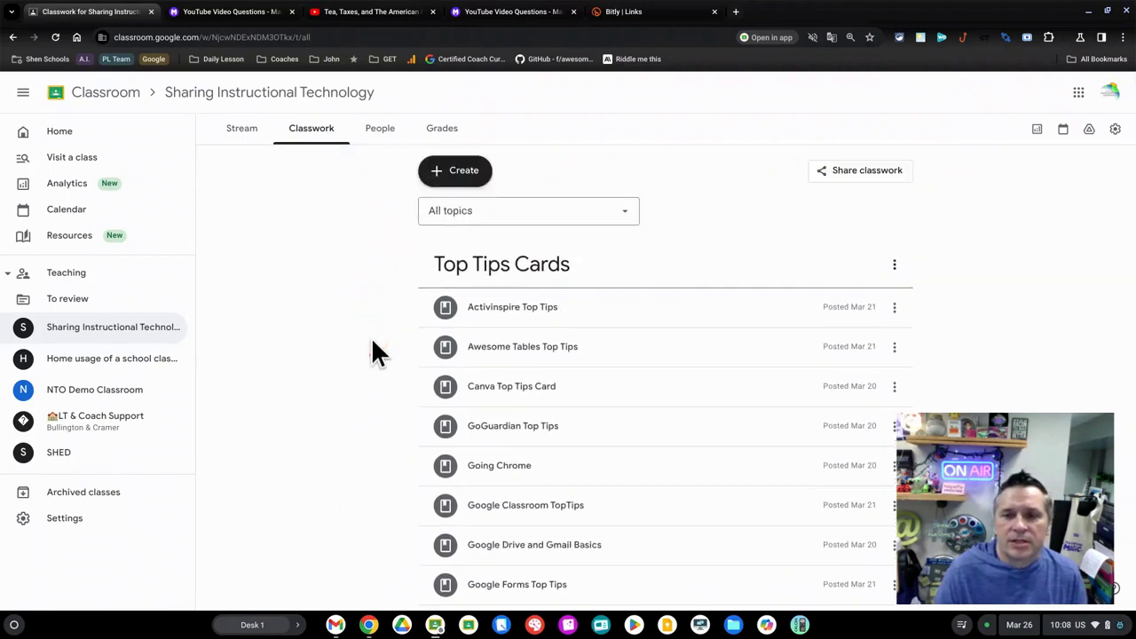
click(520, 304)
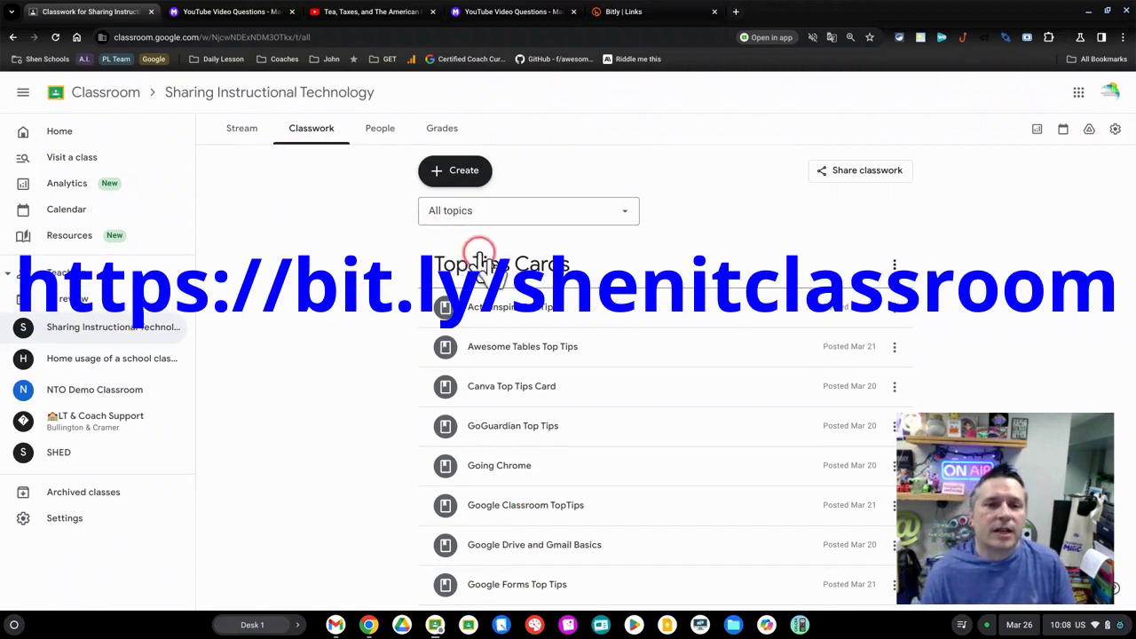
- Return to the class stream and review the WeVideo add-on post
click(241, 133)
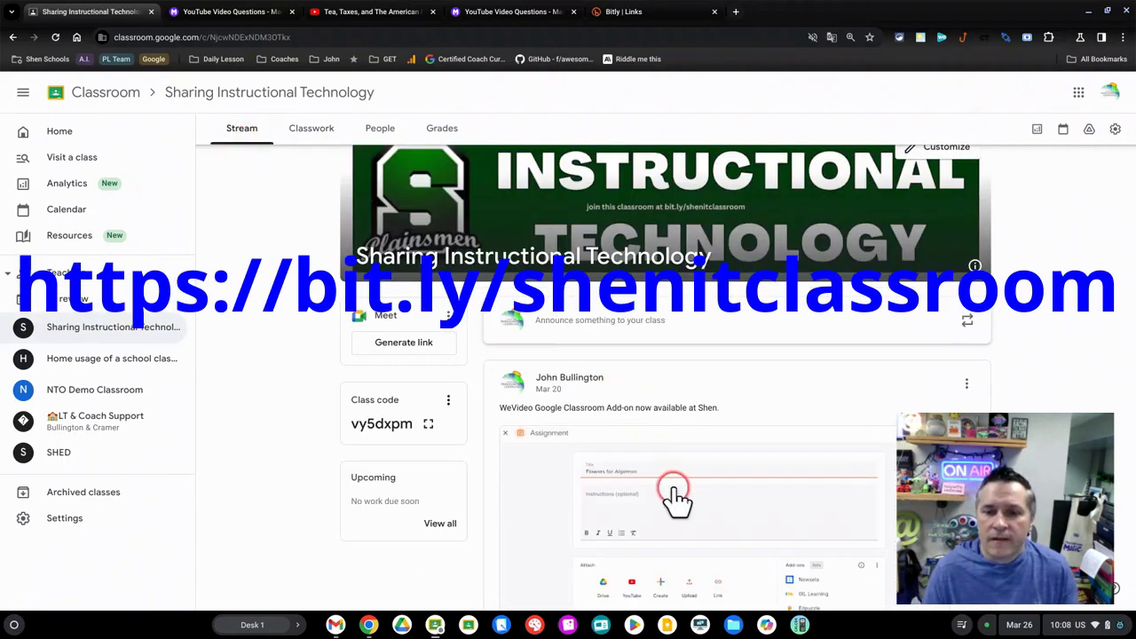
scroll(687, 510, down, 3)
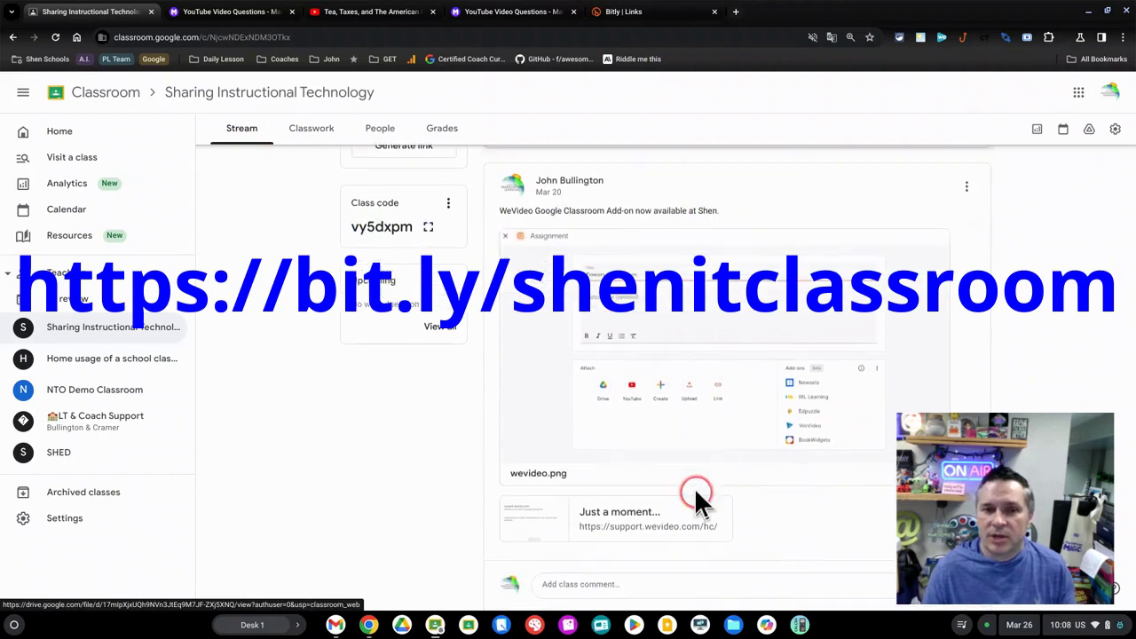
scroll(690, 425, up, 2)
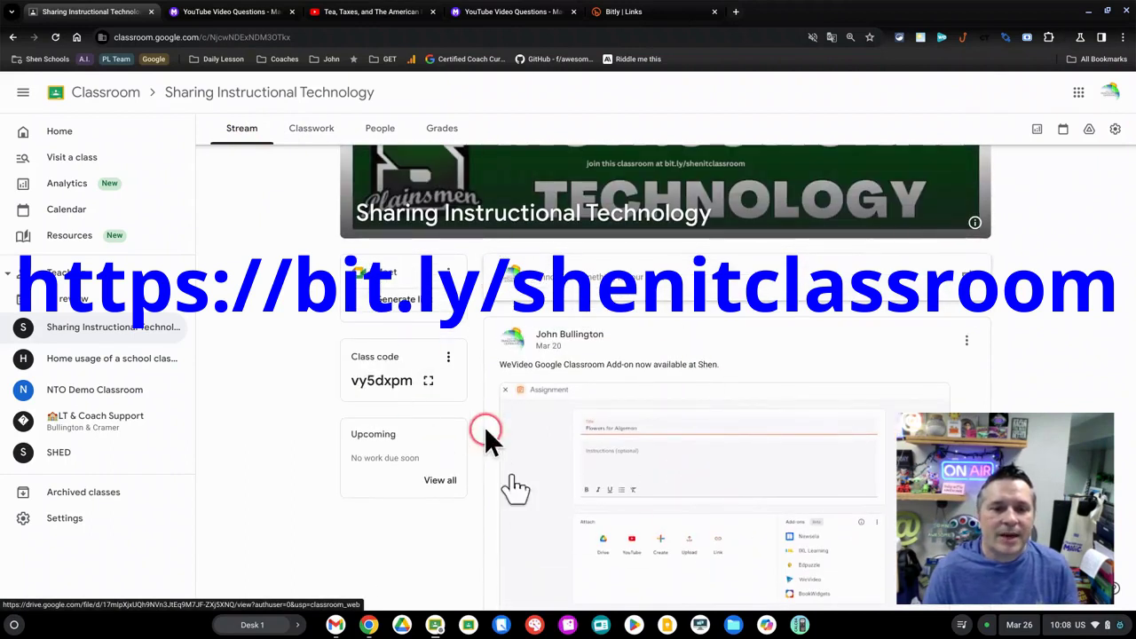